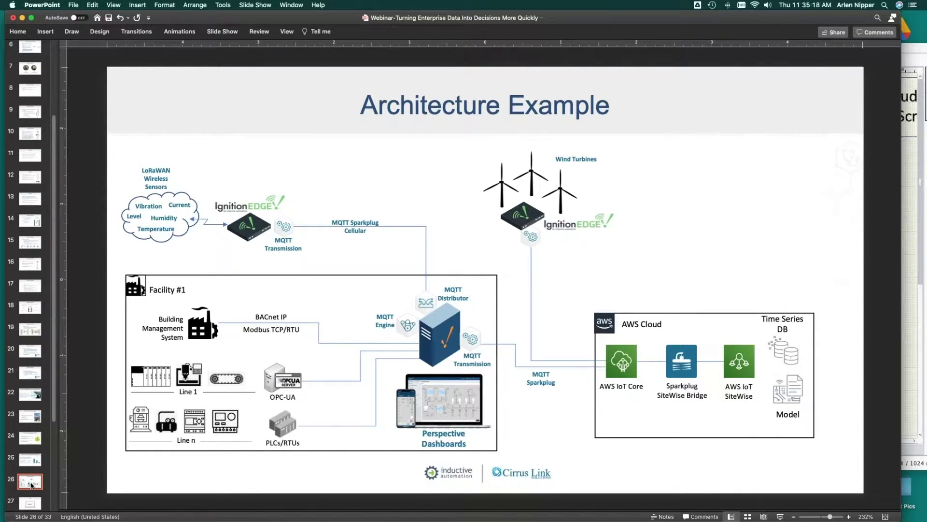
Step: Collapse Turbine 001 and open the Wind Turbine UDT from the UDT Definitions list
scroll(31, 483, "up", 1)
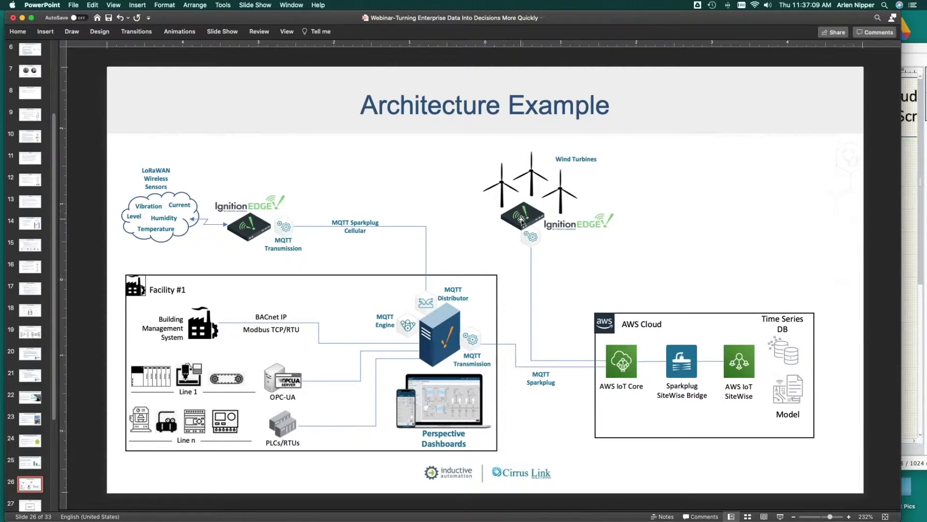
key("super+Tab")
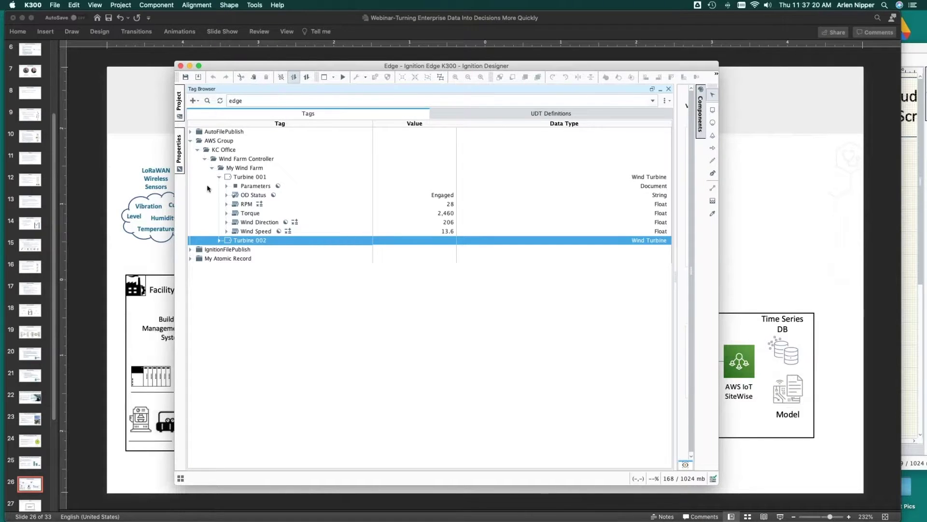
left_click(219, 177)
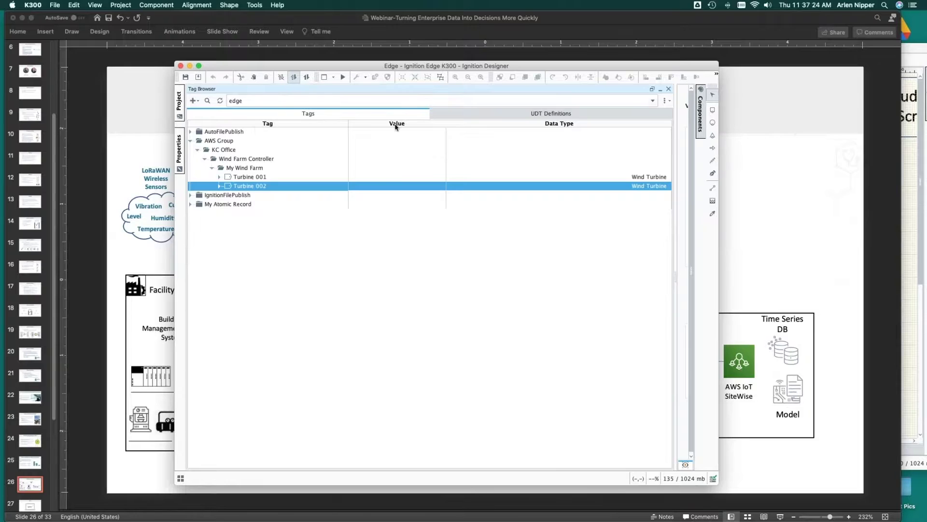
left_click(451, 114)
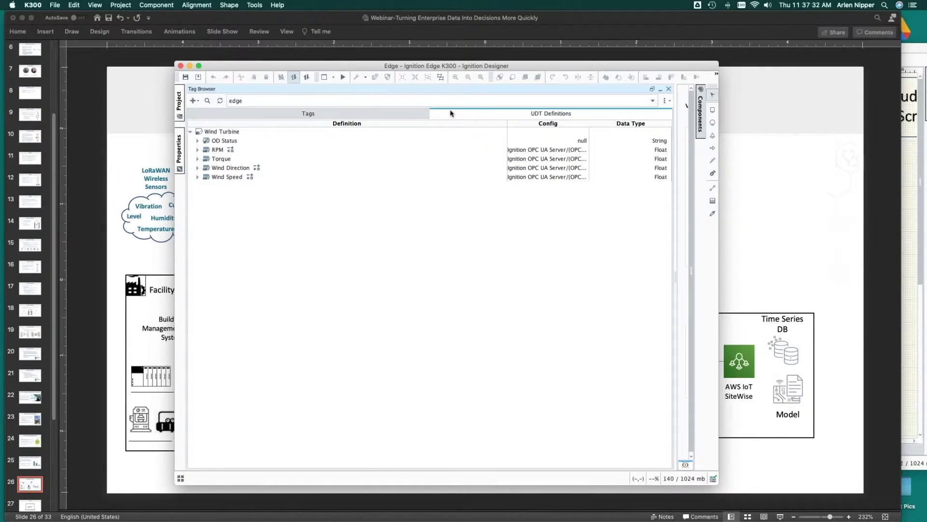
double_click(230, 132)
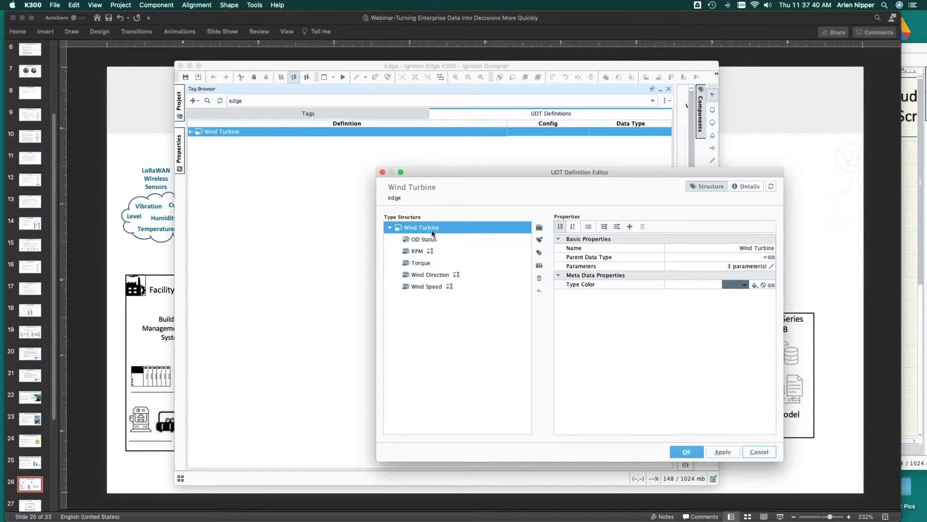
Step: Inspect the Wind Turbine parameters and RPM, Torque, Wind Direction, Wind Speed tags, then cancel
left_click(771, 266)
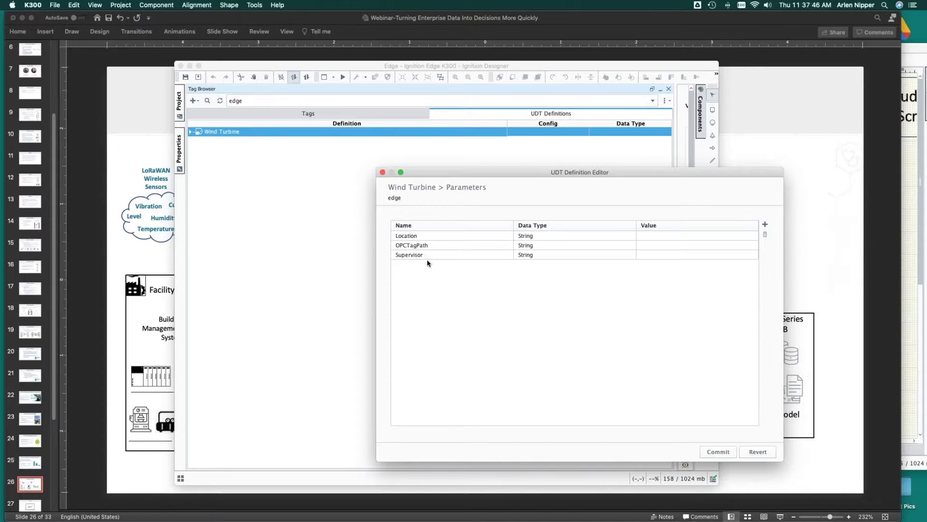
left_click(759, 452)
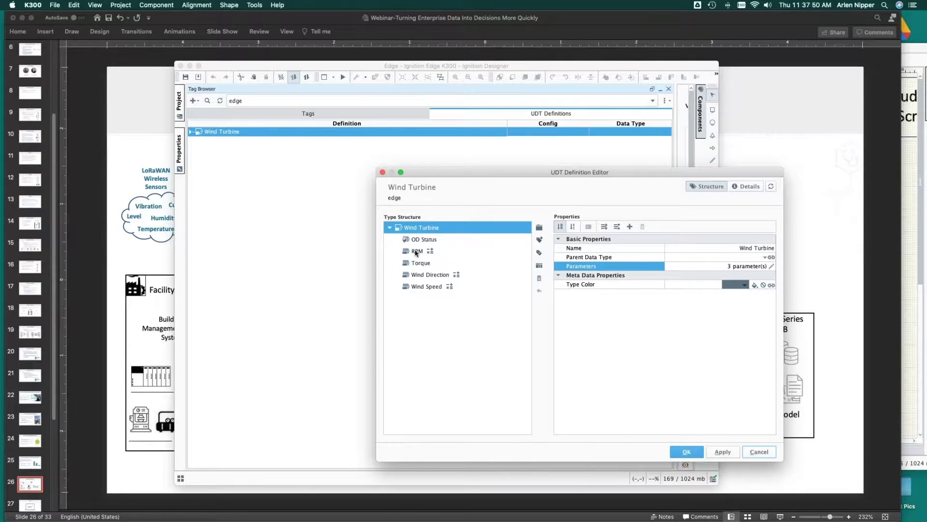
left_click(416, 252)
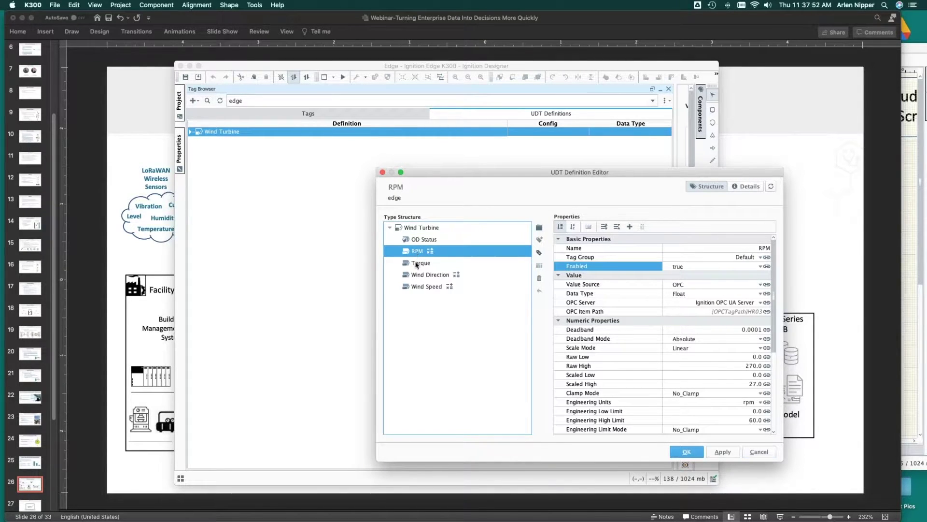
left_click(417, 264)
left_click(418, 275)
left_click(421, 287)
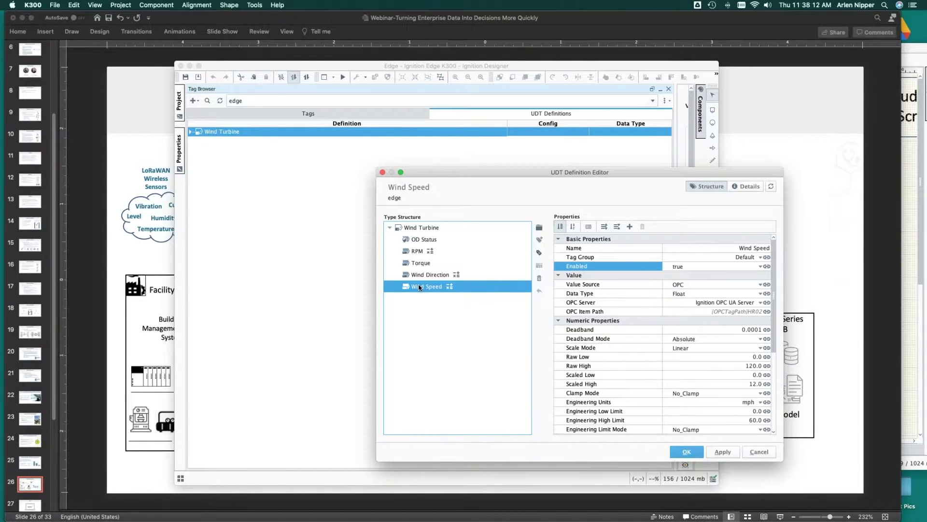
left_click(761, 458)
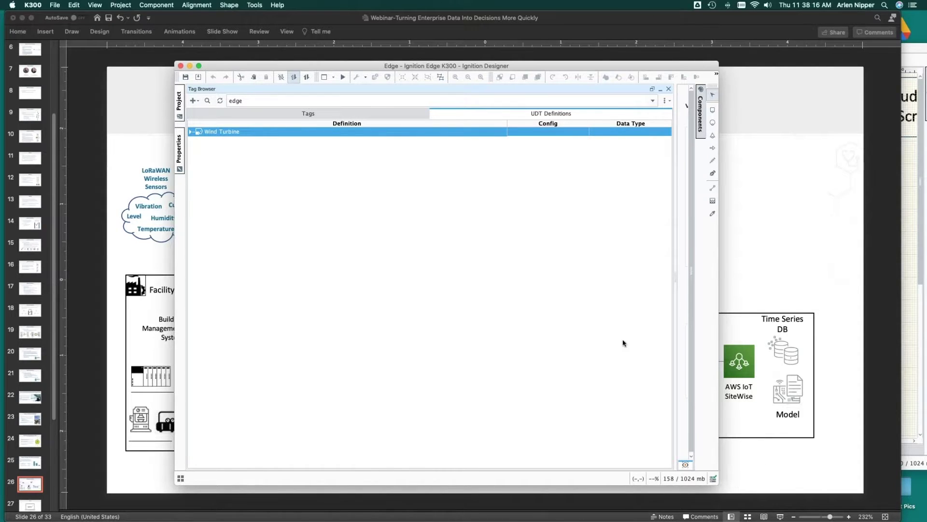
key("ctrl+Up")
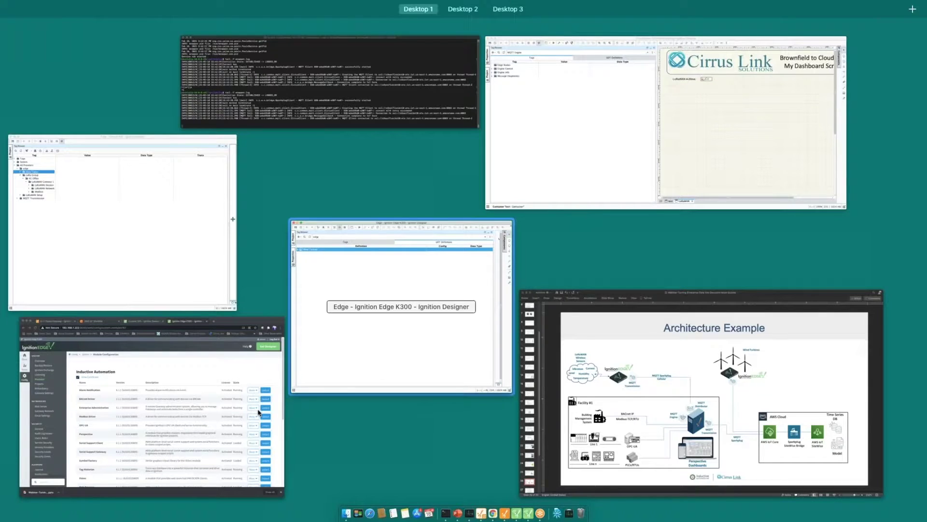
Step: Check that the SiteWise Models and Assets pages are empty, then return to the Architecture Example slide
left_click(211, 370)
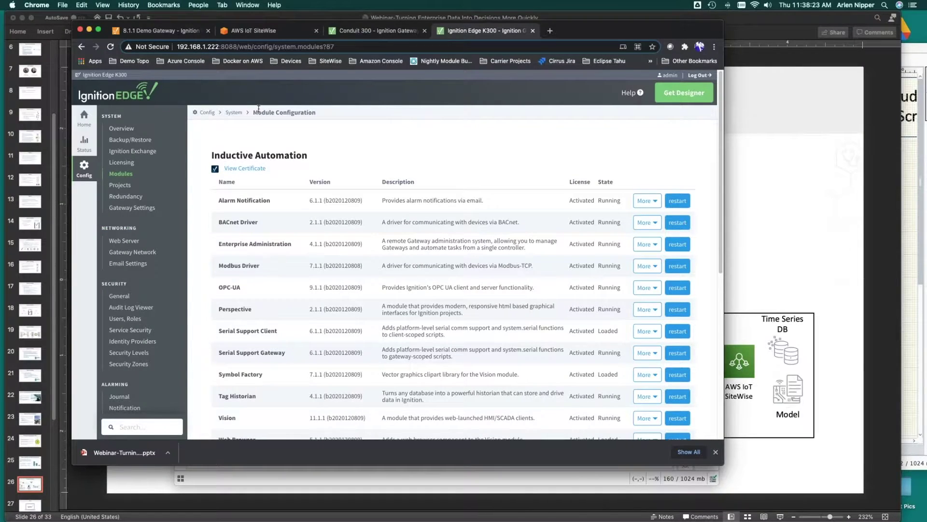
left_click(251, 33)
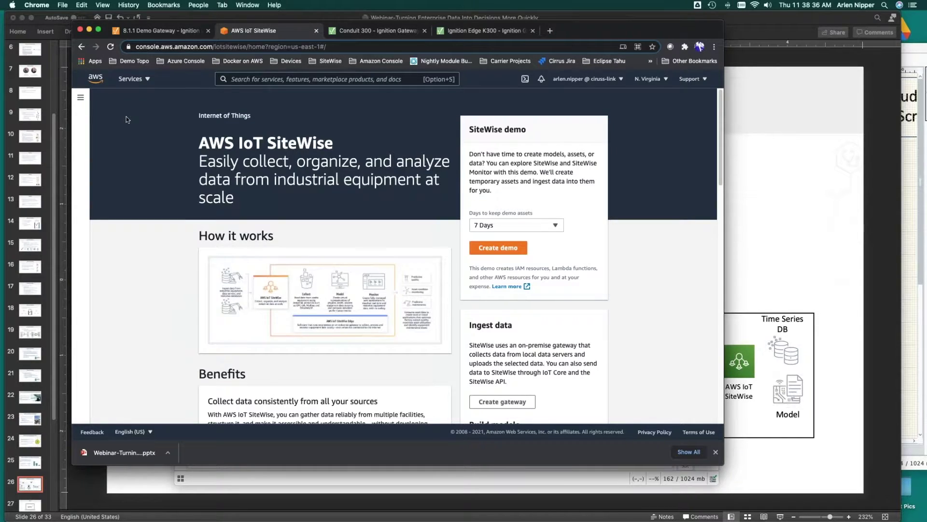
left_click(81, 100)
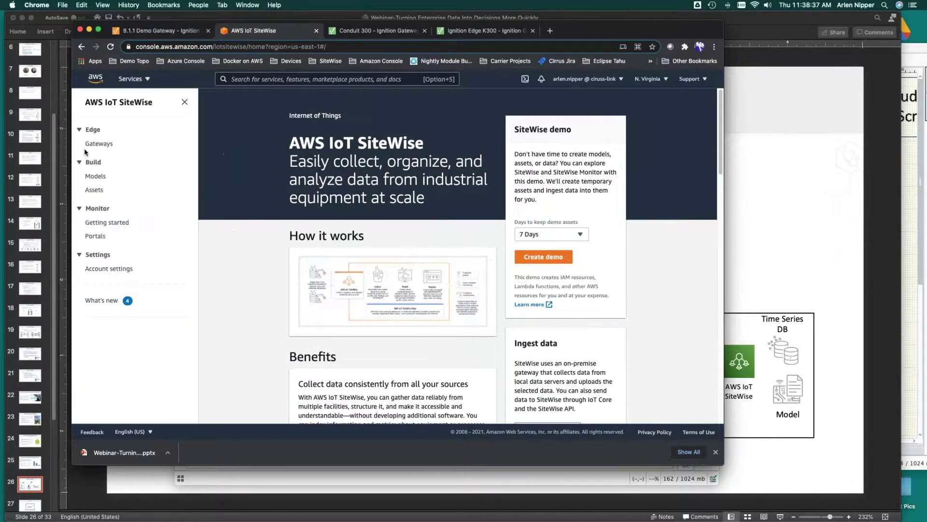
left_click(90, 178)
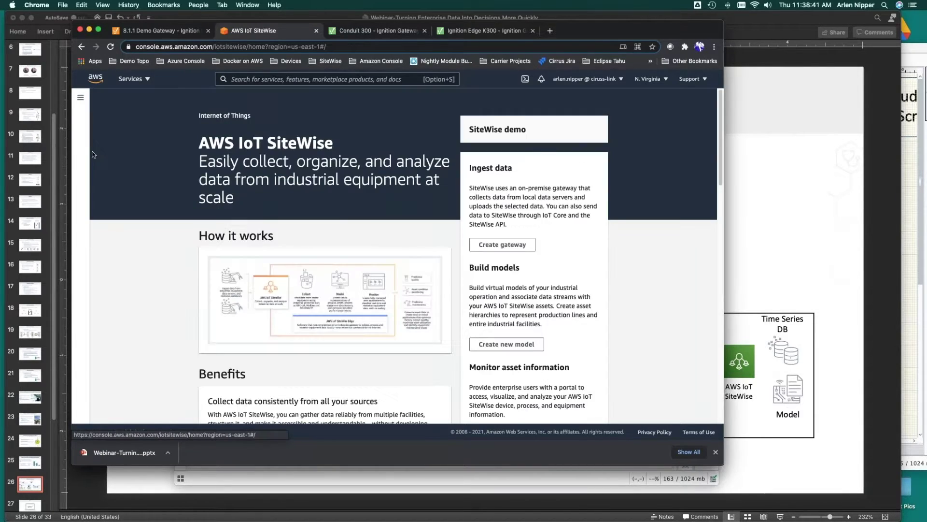
left_click(81, 97)
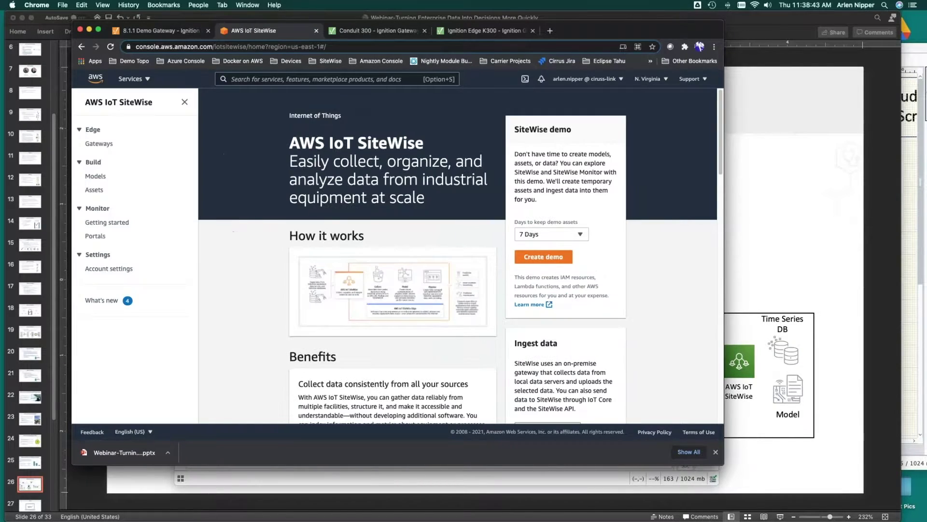
left_click(89, 193)
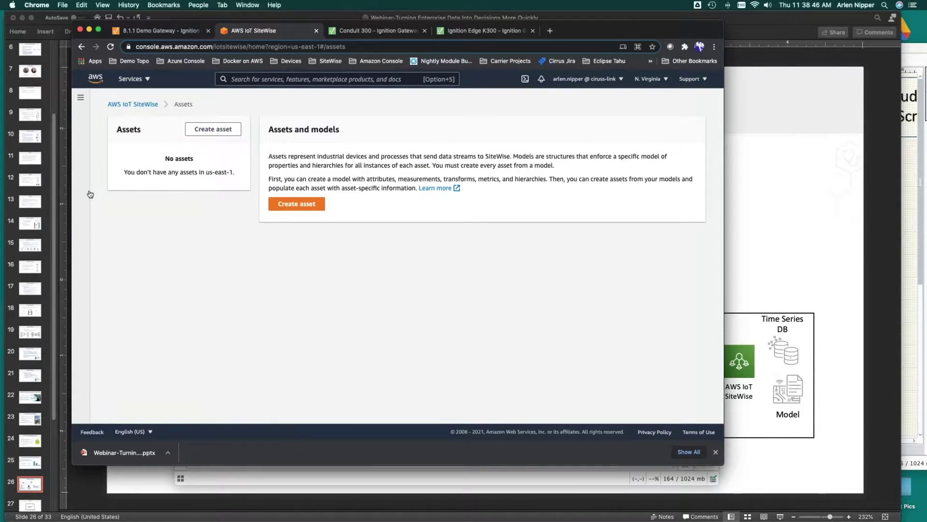
left_click(772, 235)
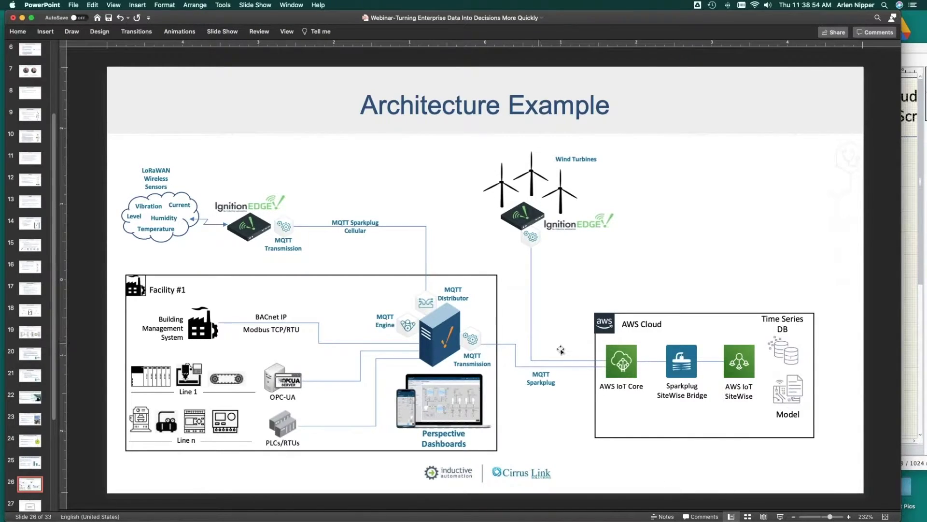
Step: Select the architecture diagram picture and bring up the overview of all open windows
left_click(667, 439)
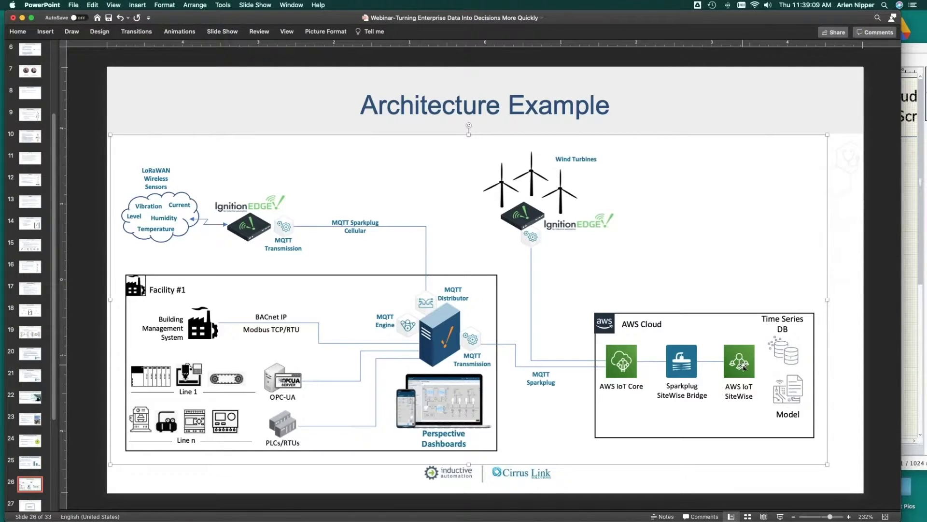
key("ctrl+Up")
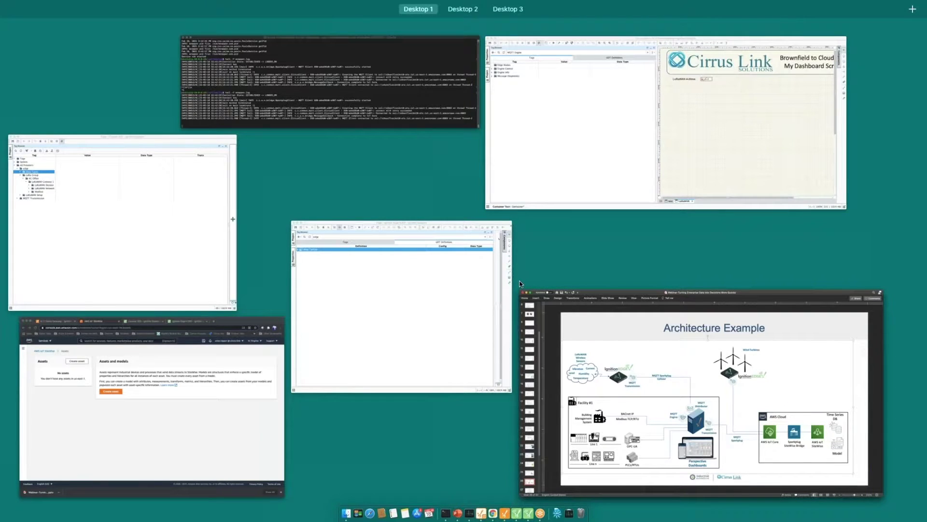
Step: Review the AWS IoT server's URL and CA Certificate File in the MQTT Transmission server settings
left_click(231, 420)
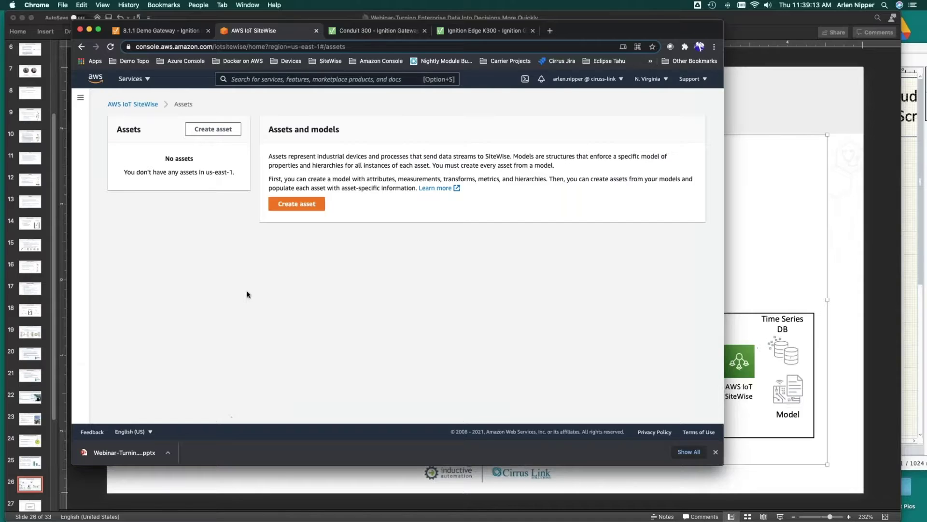
left_click(452, 30)
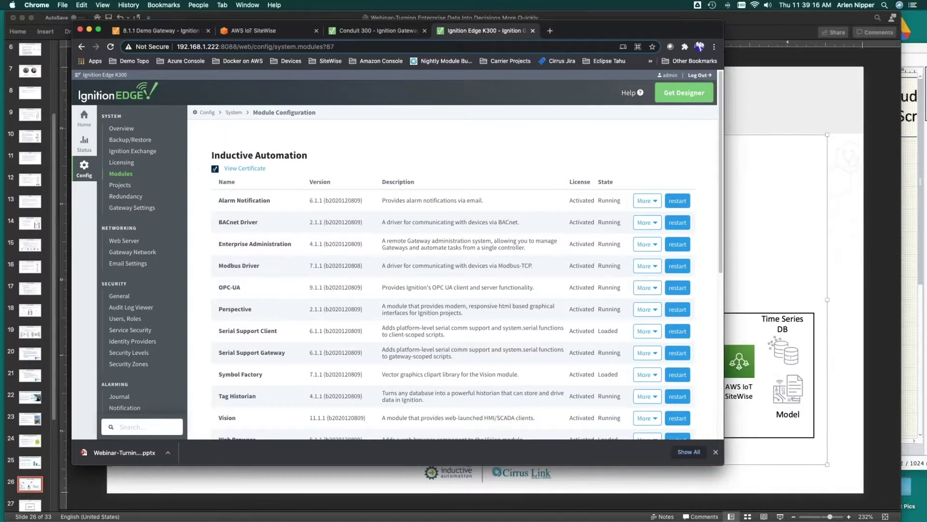
scroll(376, 212, "down", 1)
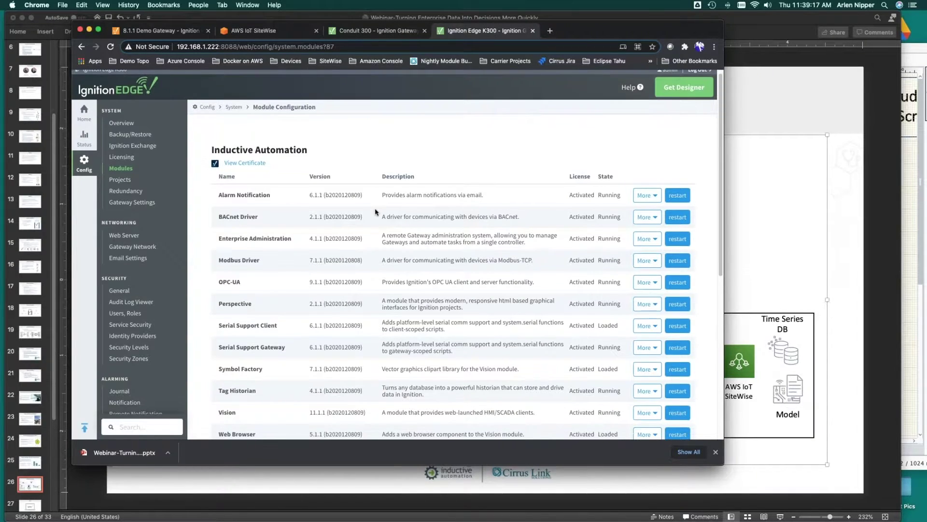
scroll(375, 211, "down", 10)
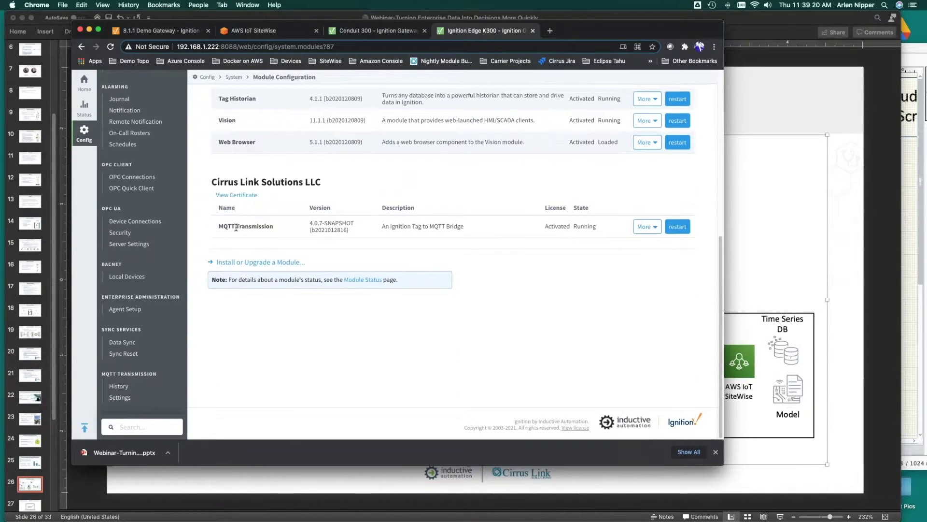
left_click(113, 398)
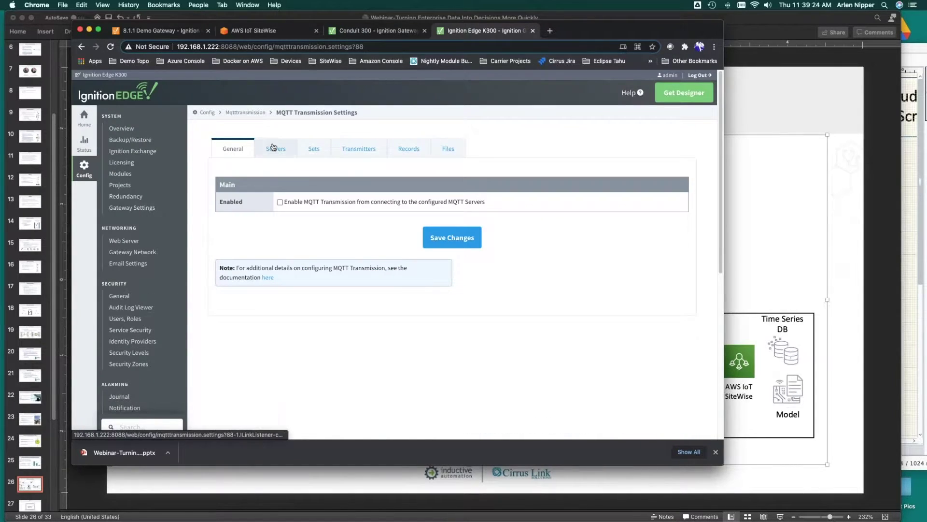
left_click(273, 147)
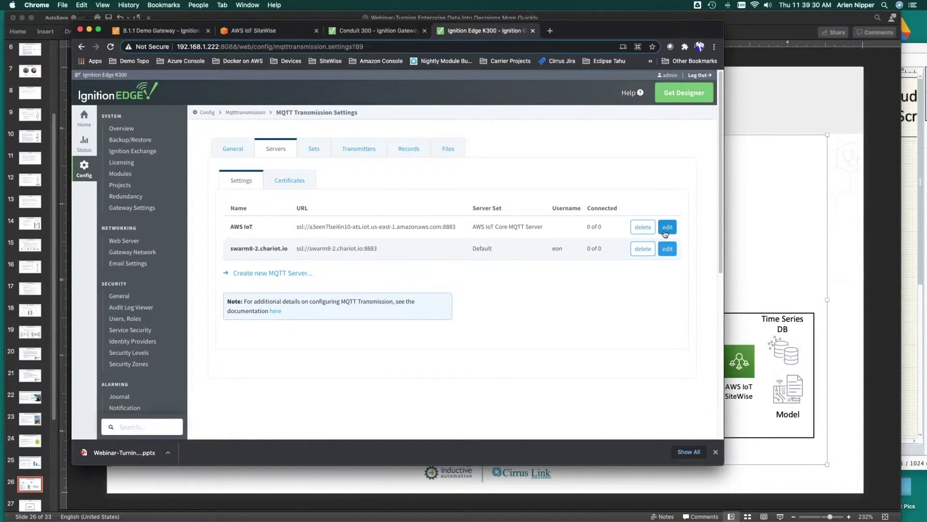
left_click(667, 227)
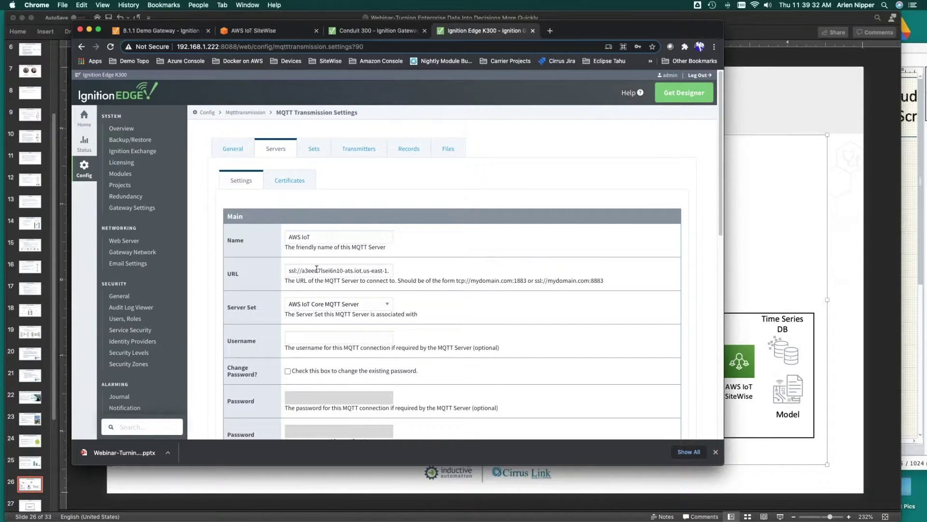
left_click_drag(287, 273, 401, 273)
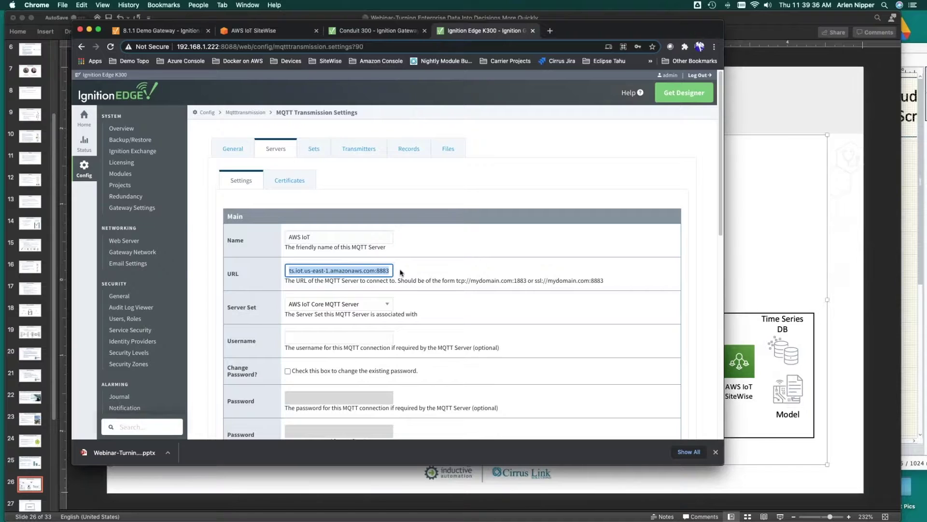
scroll(524, 325, "down", 5)
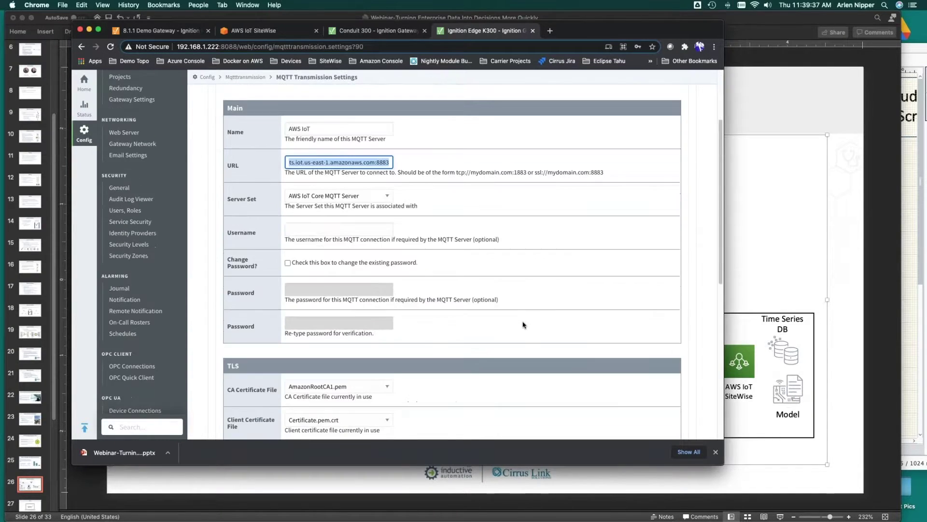
scroll(524, 325, "down", 2)
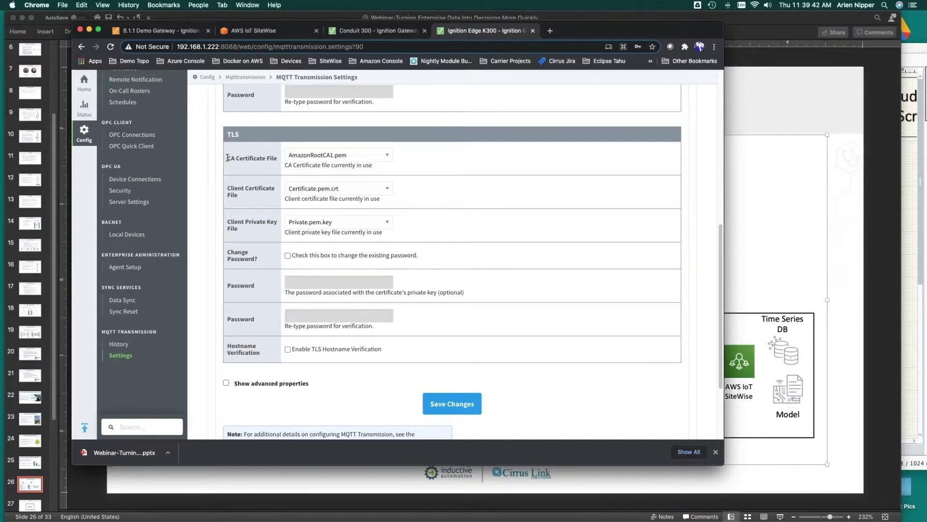
left_click_drag(227, 158, 256, 159)
scroll(241, 187, "up", 10)
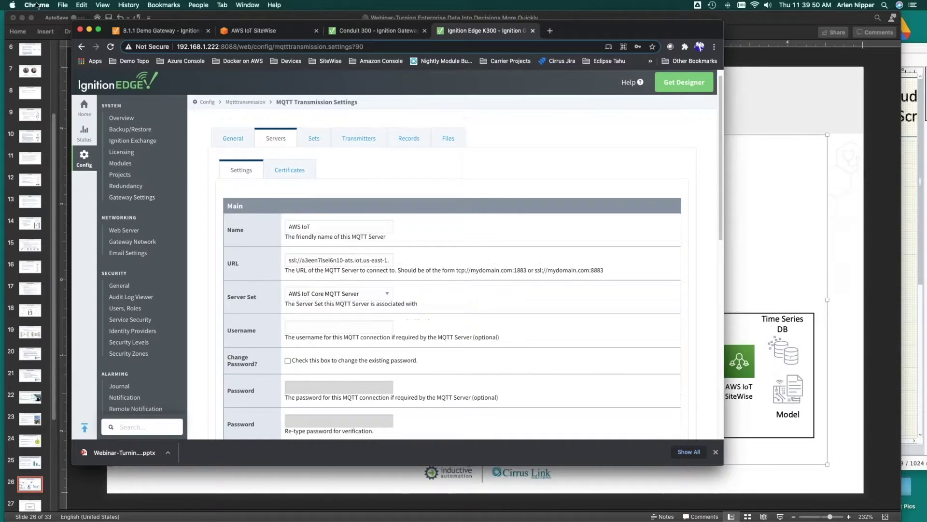
Step: Enable MQTT Transmission on the General settings, save, and return to the architecture slide
left_click(241, 139)
left_click(280, 202)
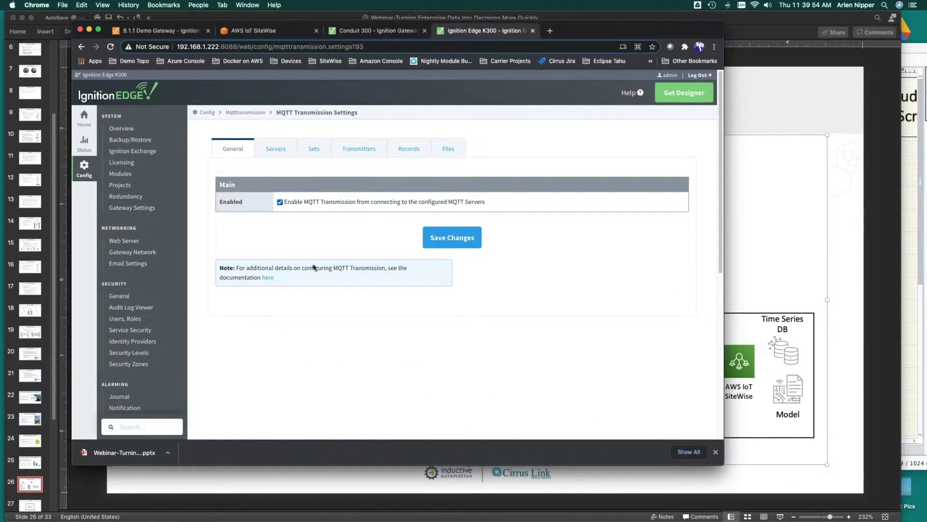
left_click(442, 244)
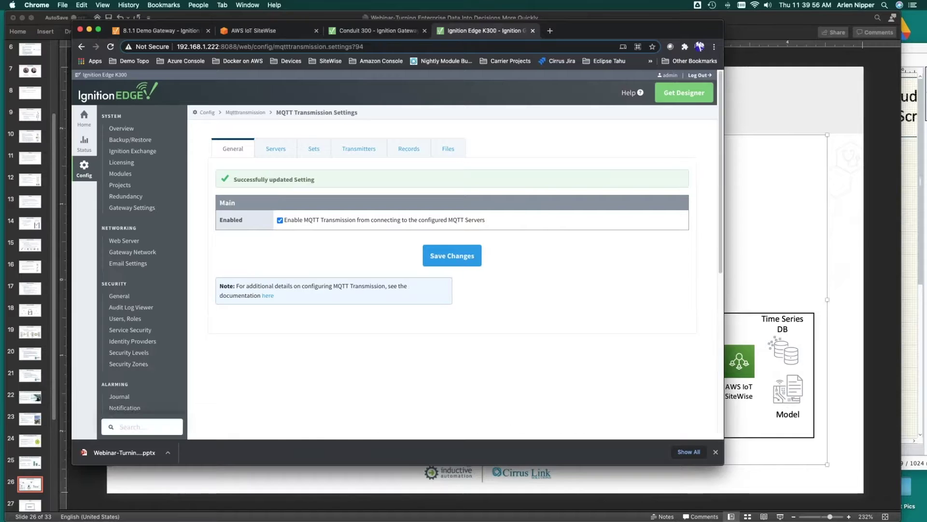
left_click(750, 267)
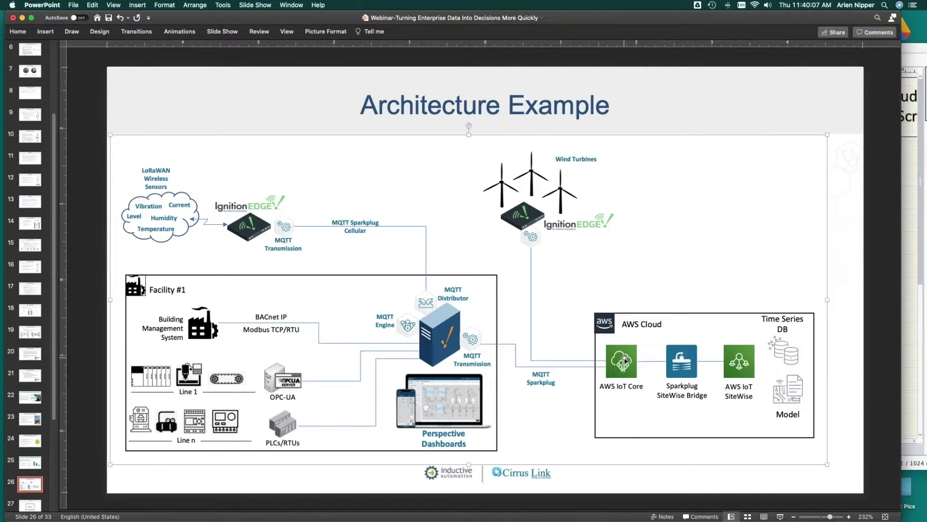
Step: Open the Wind Turbine model and check its attribute and five measurement definitions
key("ctrl+Up")
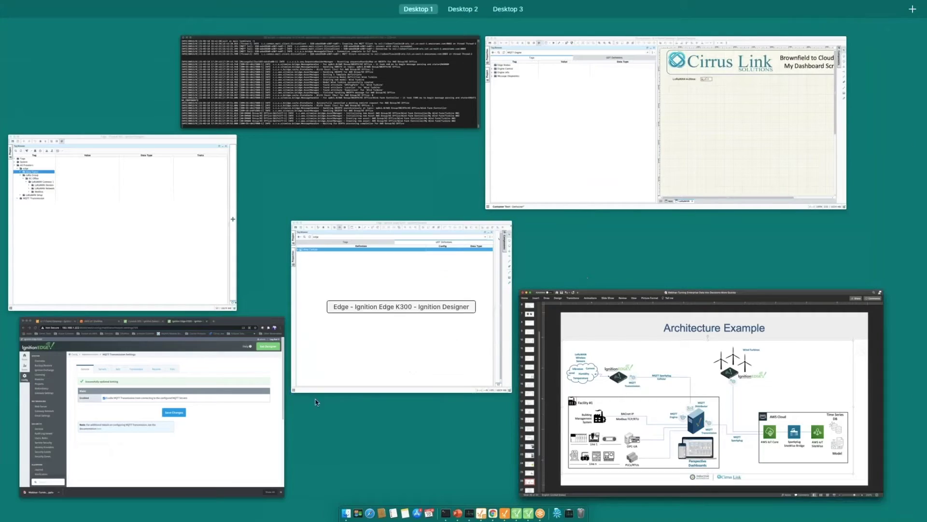
left_click(231, 320)
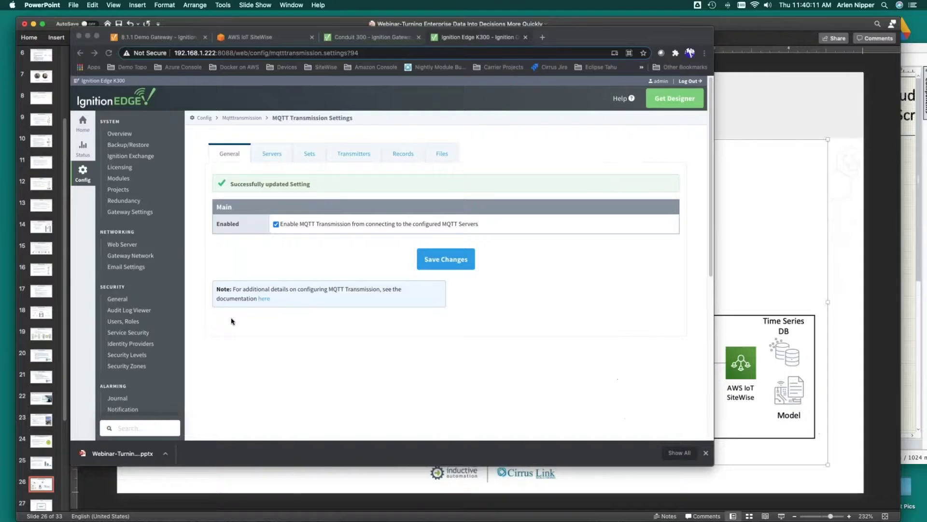
left_click(236, 35)
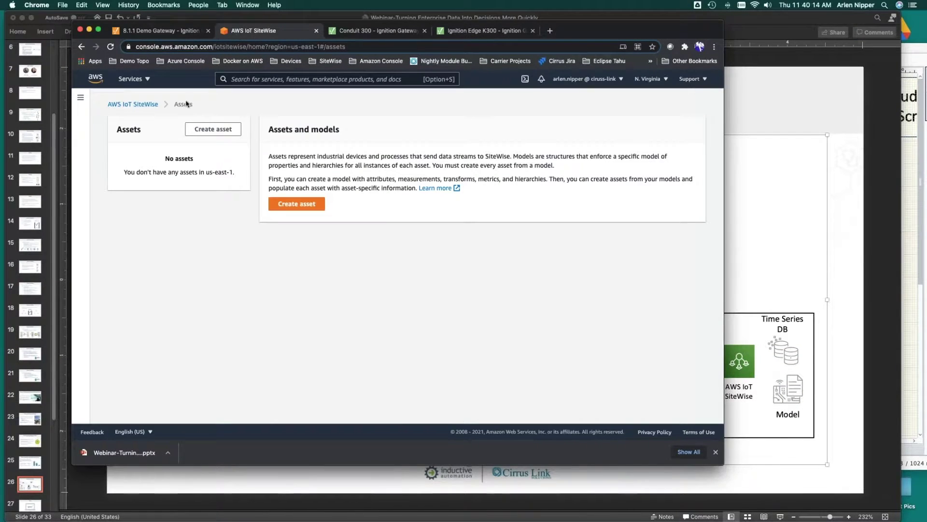
left_click(80, 99)
left_click(92, 178)
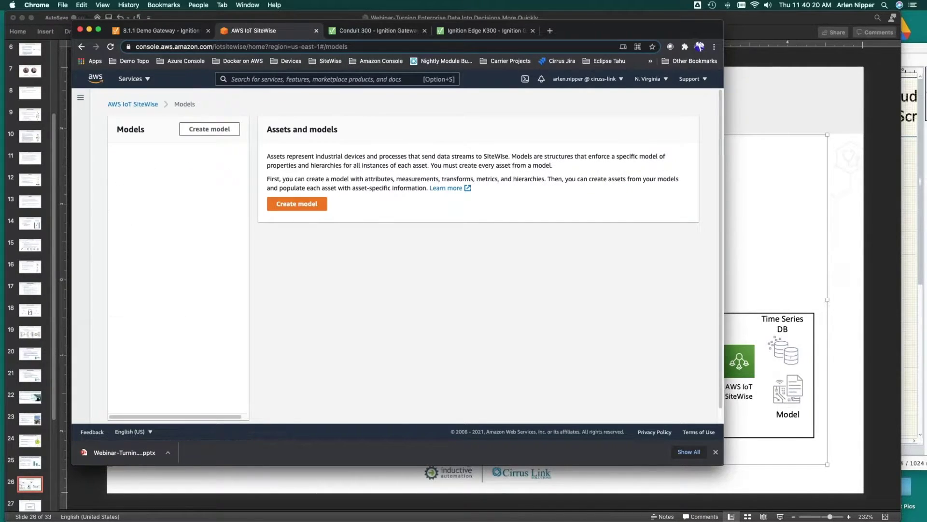
left_click(139, 152)
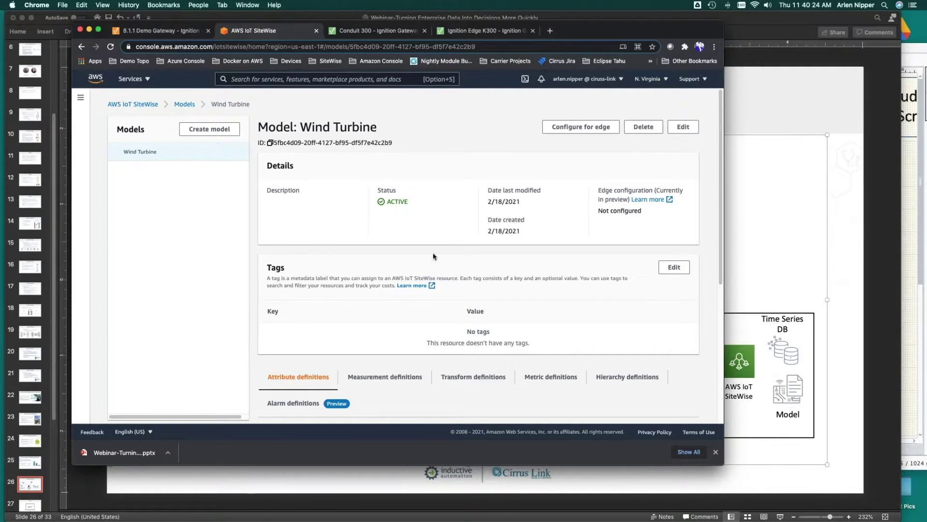
scroll(433, 257, "down", 5)
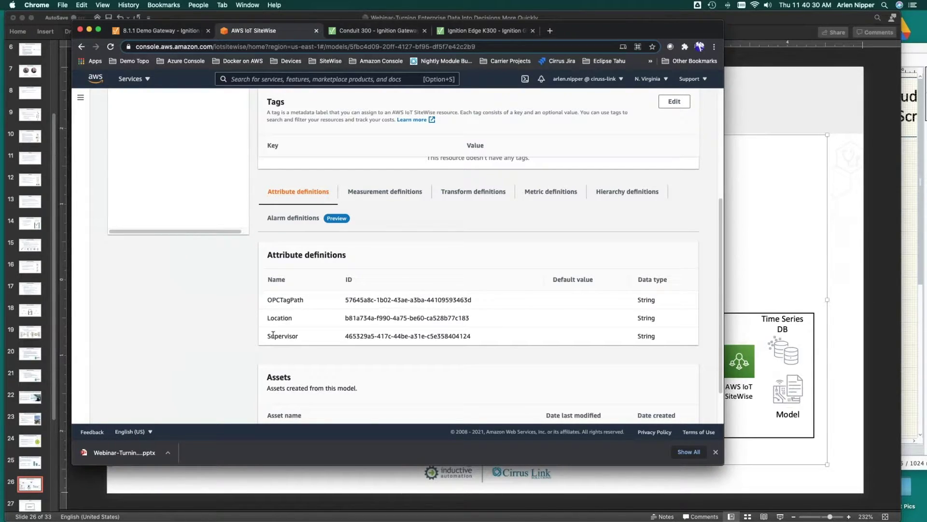
left_click(385, 191)
scroll(407, 333, "down", 3)
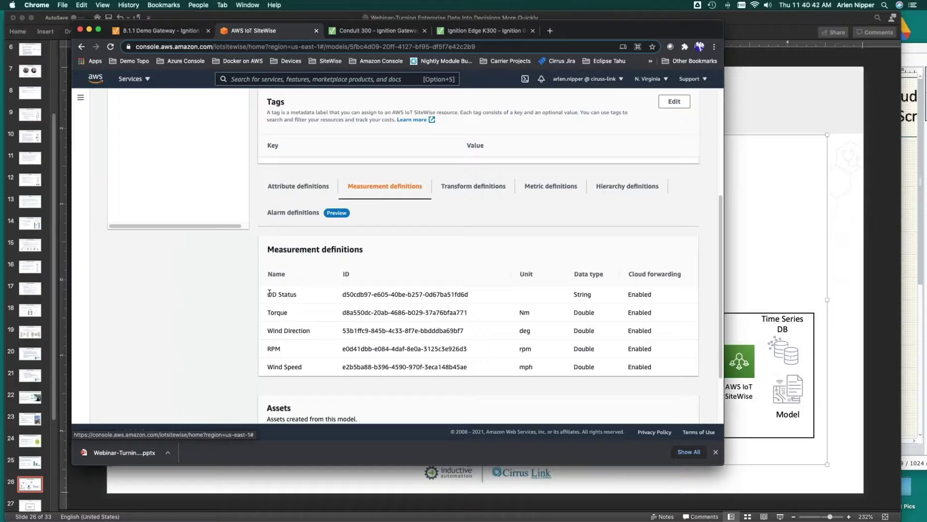
scroll(269, 293, "up", 5)
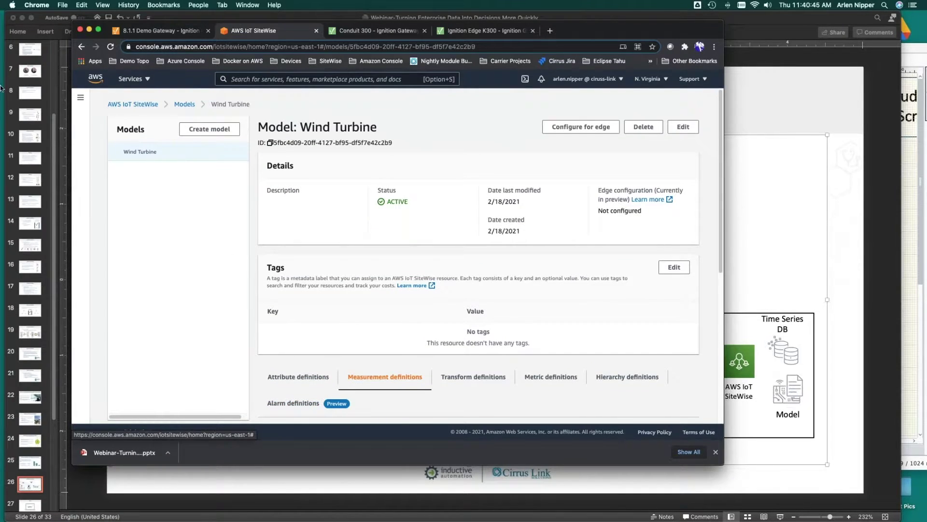
left_click(125, 105)
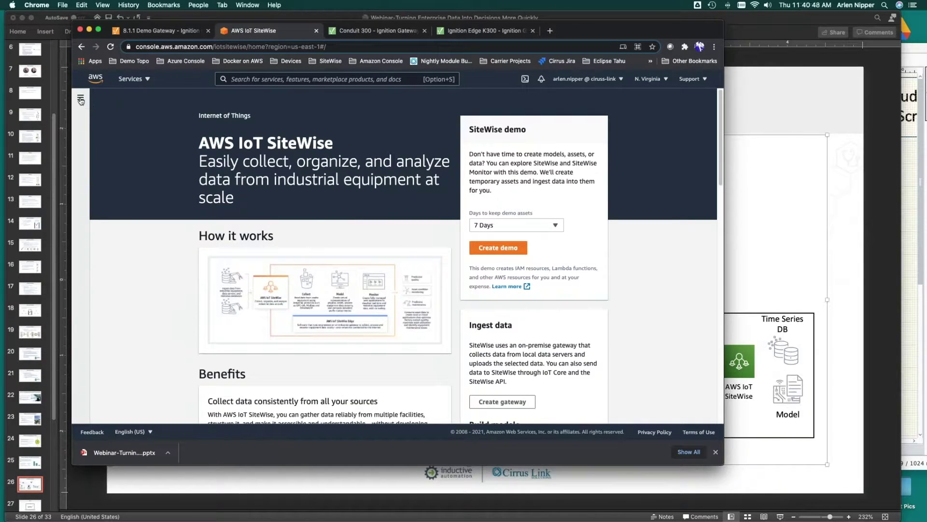
Step: Inspect Turbine 001's attributes and latest measurement values, then return to the architecture slide
left_click(80, 98)
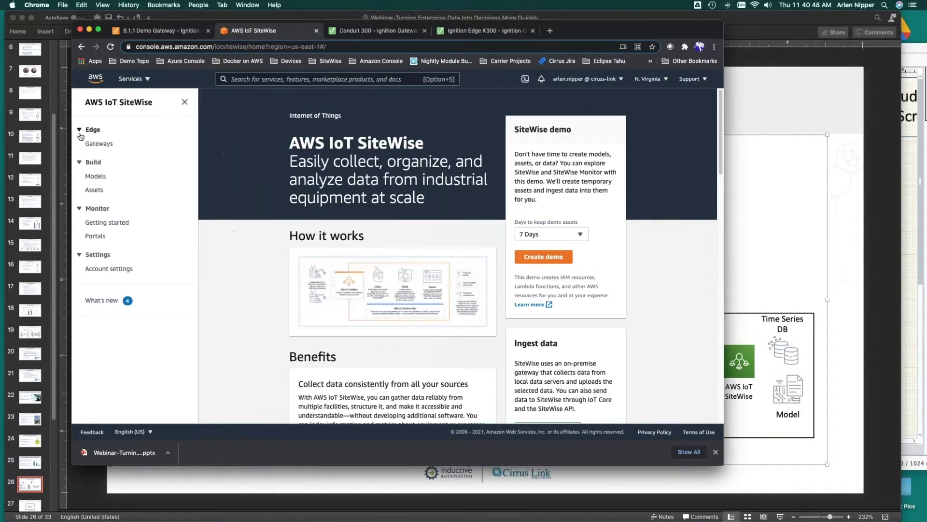
left_click(91, 190)
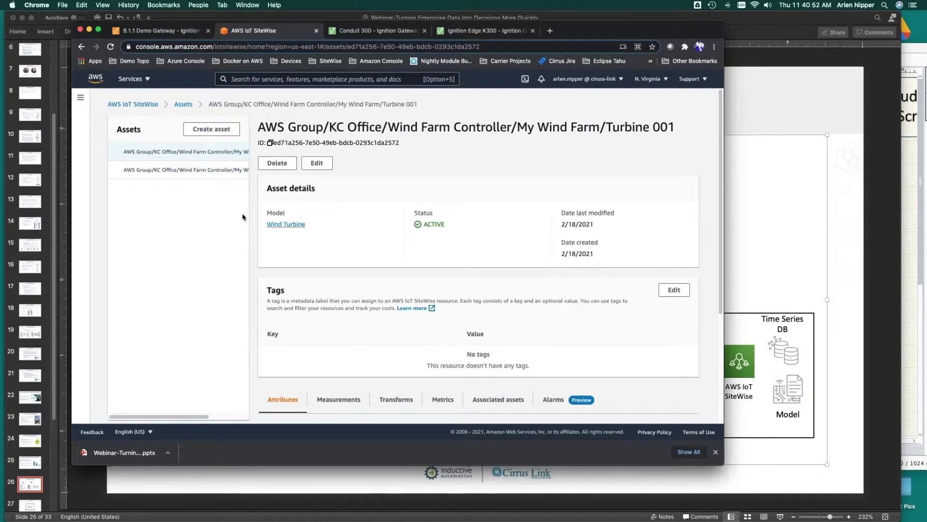
scroll(188, 157, "right", 3)
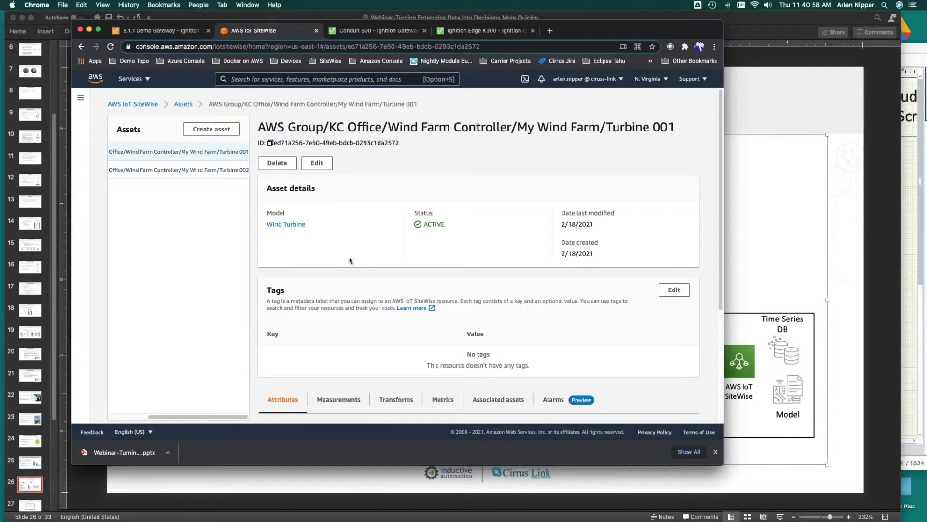
scroll(350, 261, "down", 2)
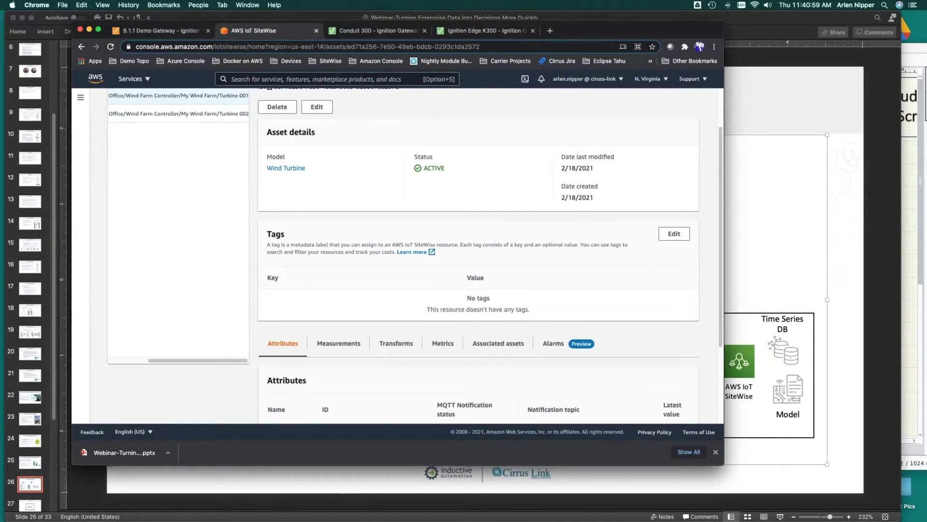
scroll(348, 263, "down", 3)
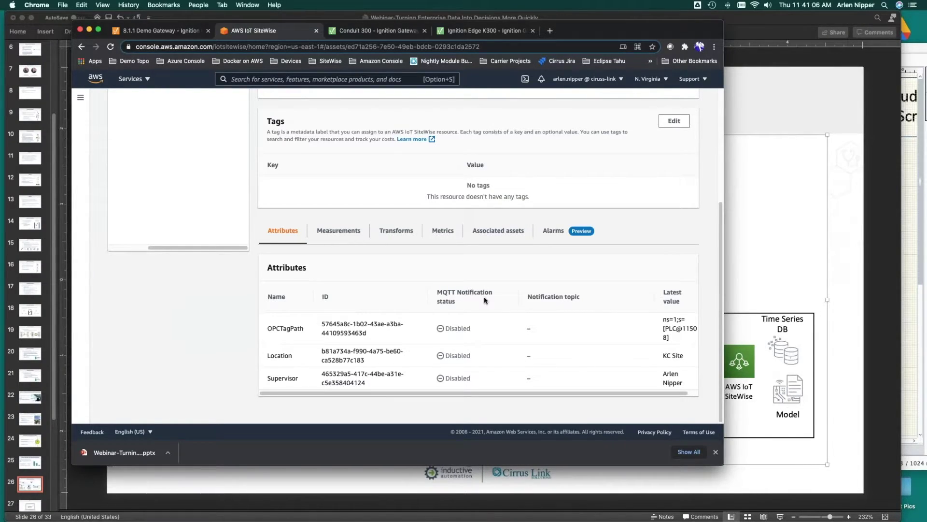
left_click(339, 229)
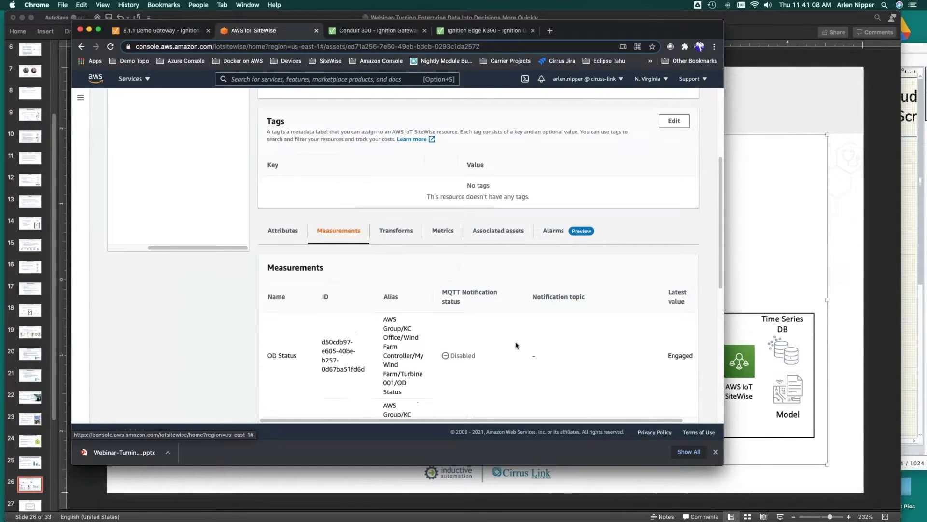
scroll(516, 345, "down", 5)
scroll(516, 345, "right", 1)
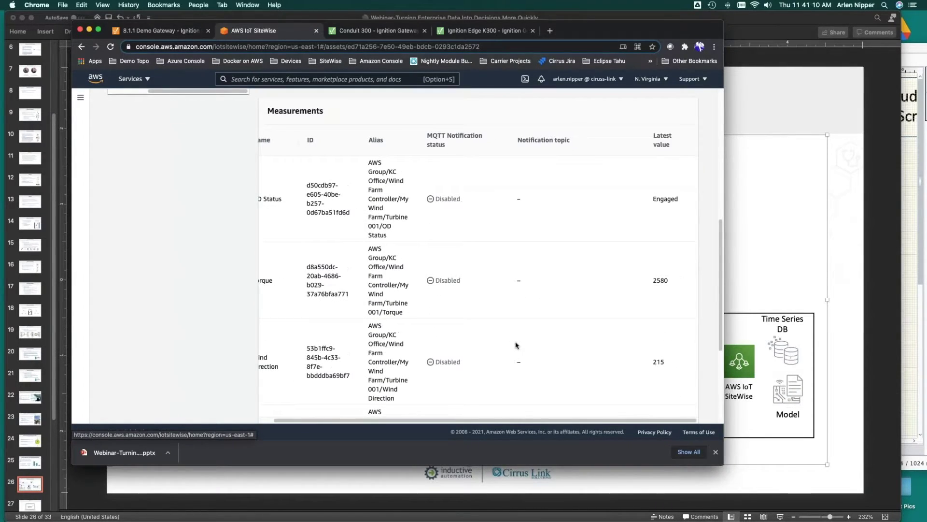
scroll(516, 345, "down", 5)
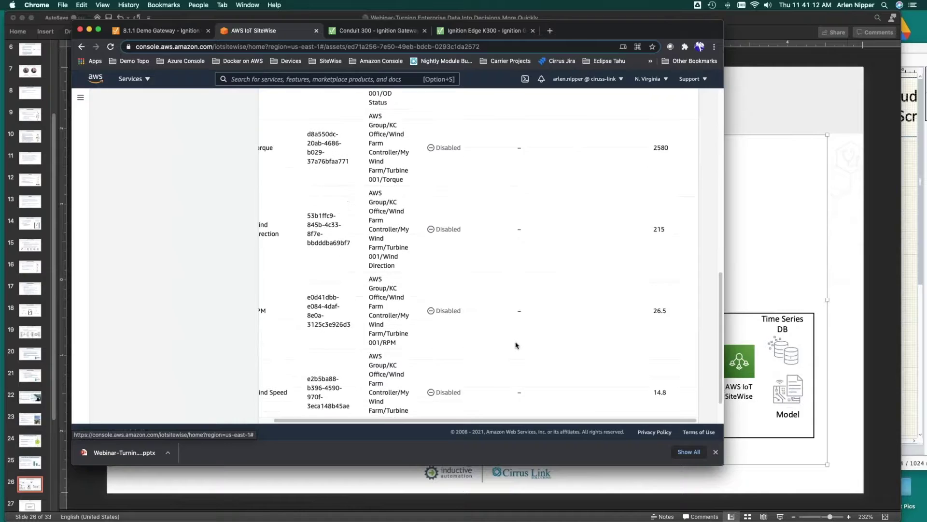
scroll(516, 344, "down", 2)
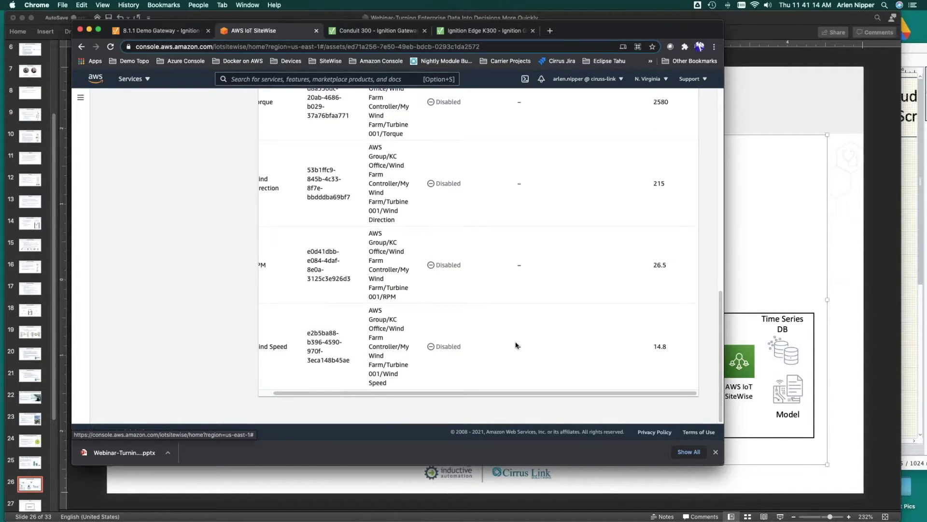
scroll(515, 345, "up", 10)
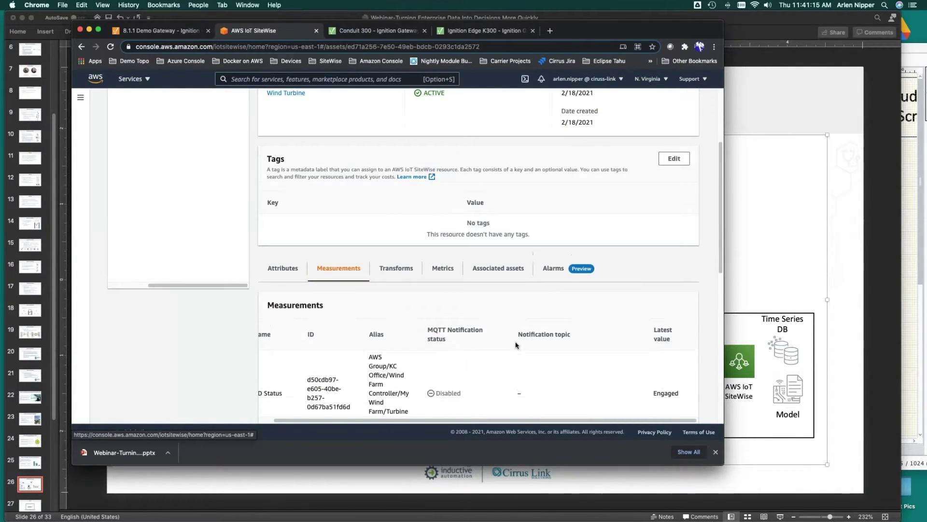
left_click(777, 190)
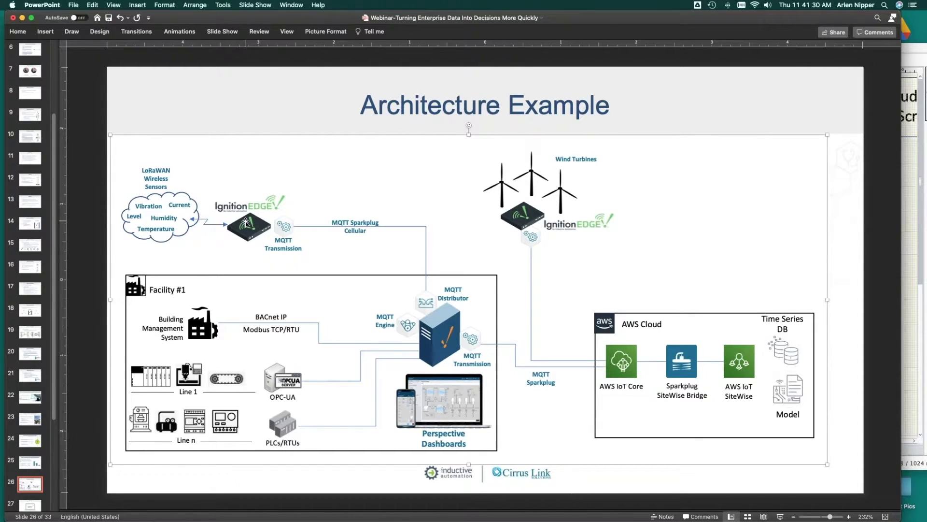
Step: In the Conduit 300 Designer, open the Sushi Vibration Sensor data type and expand Health Report
key("ctrl+Up")
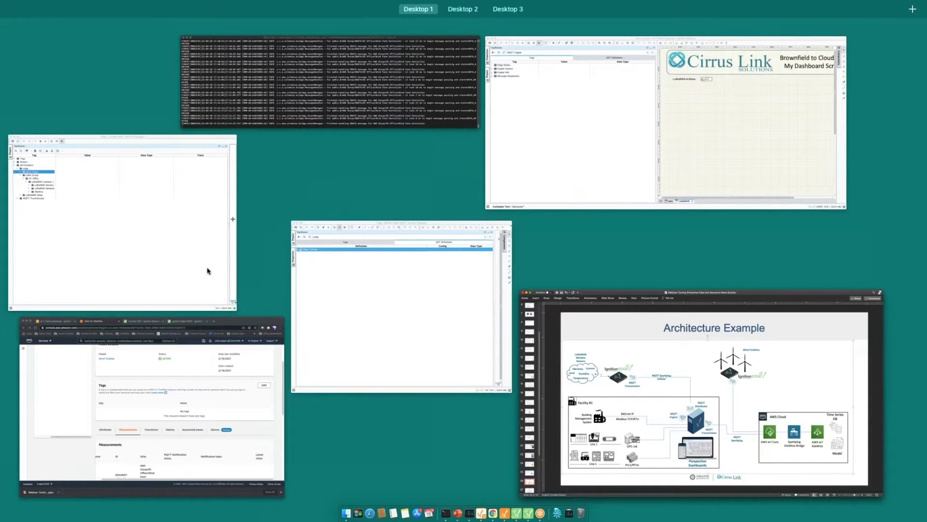
left_click(178, 263)
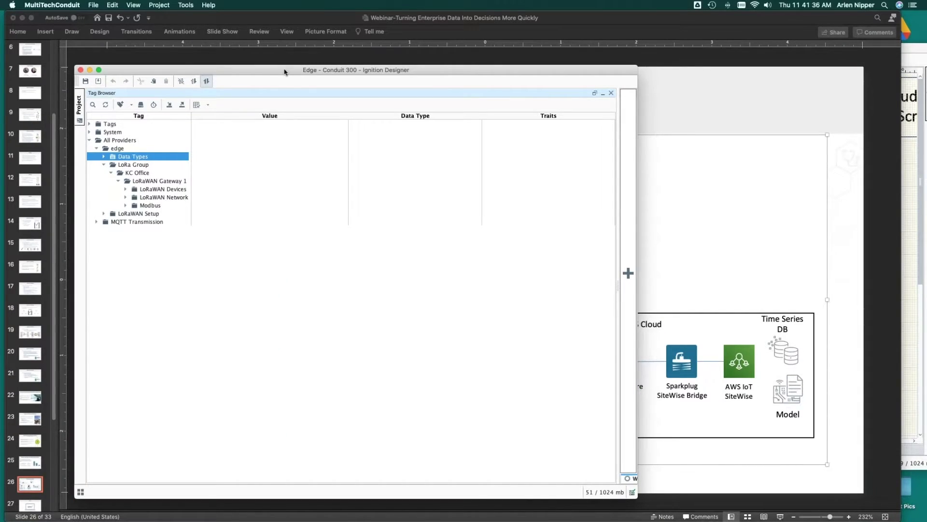
left_click_drag(286, 70, 319, 23)
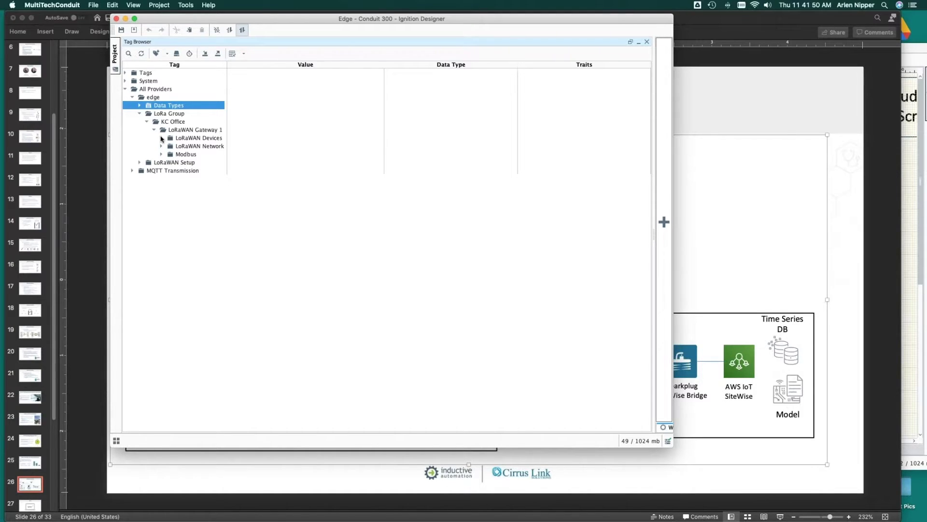
left_click(140, 105)
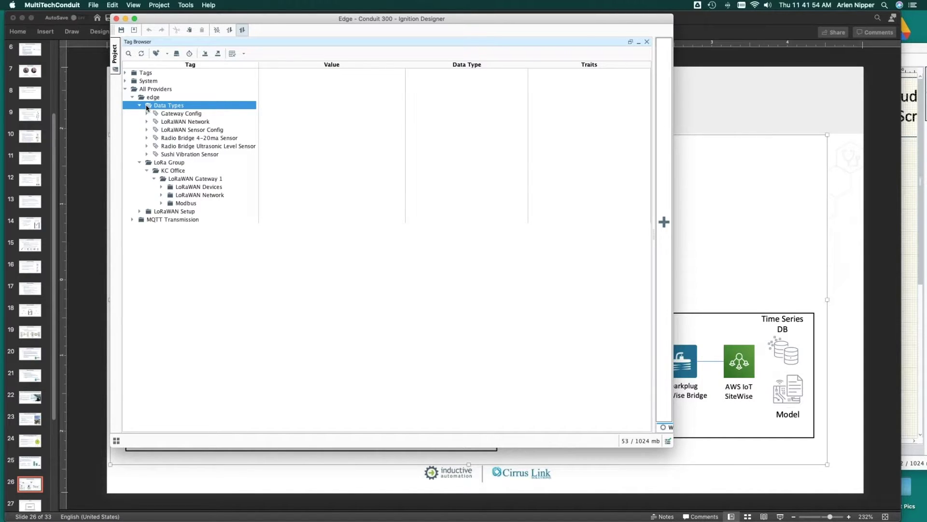
double_click(178, 154)
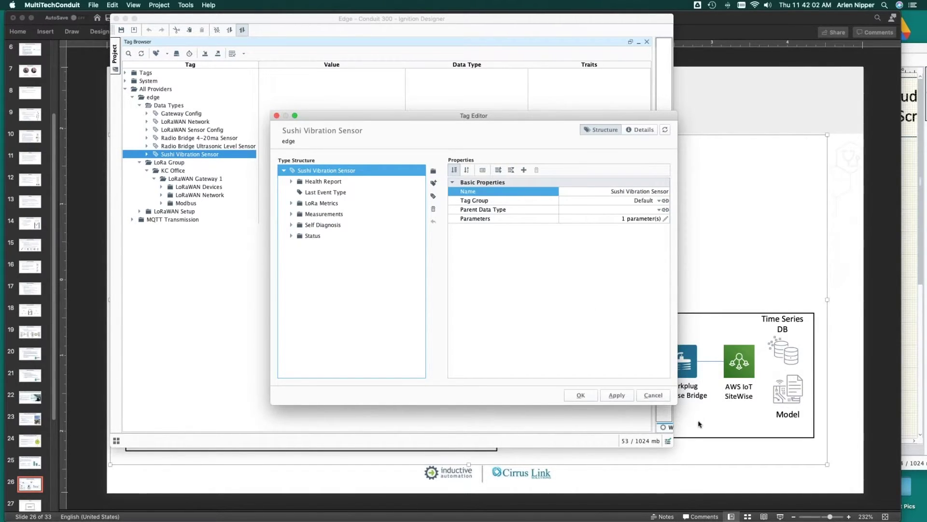
left_click(291, 182)
left_click(291, 183)
left_click(291, 203)
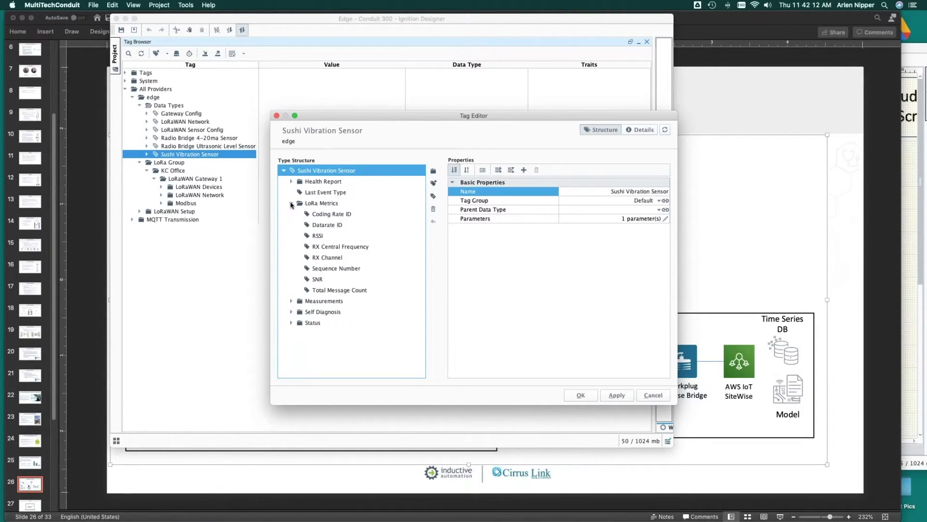
left_click(292, 204)
left_click(291, 214)
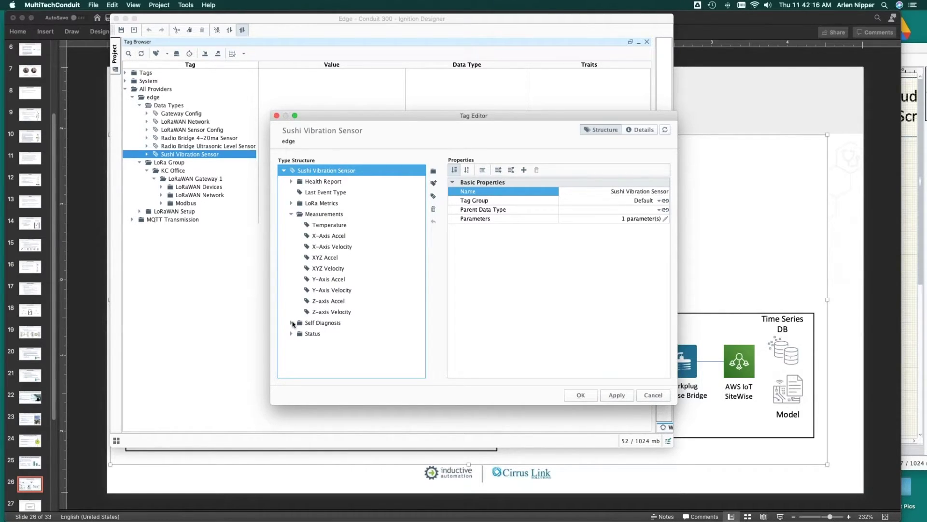
left_click(292, 324)
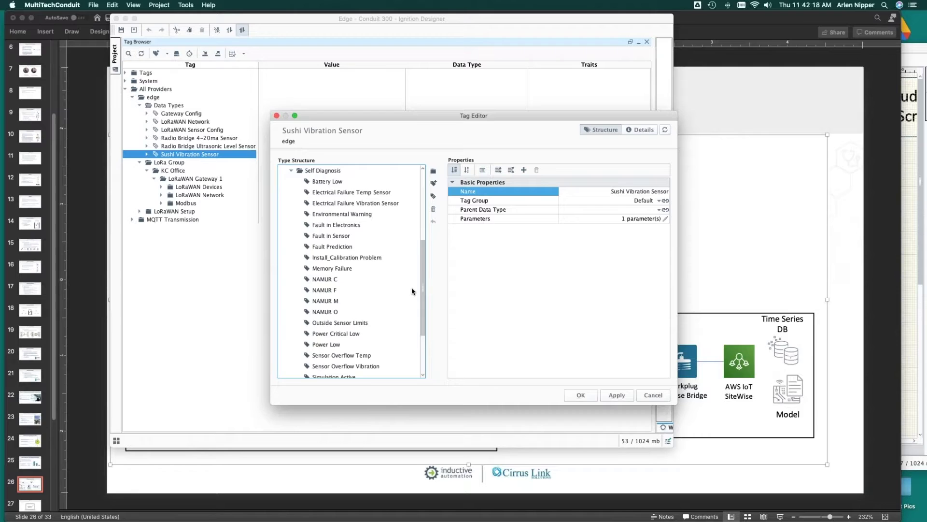
scroll(412, 291, "down", 5)
scroll(412, 290, "up", 5)
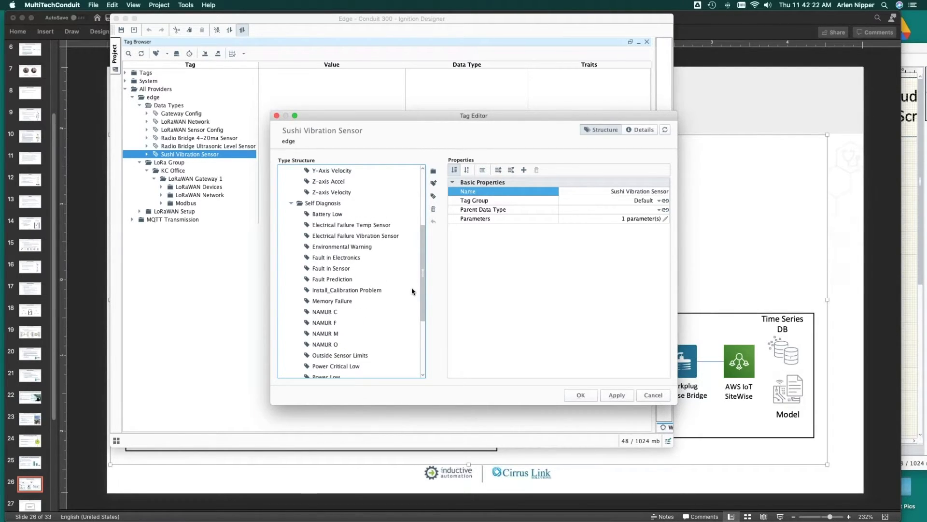
left_click(653, 395)
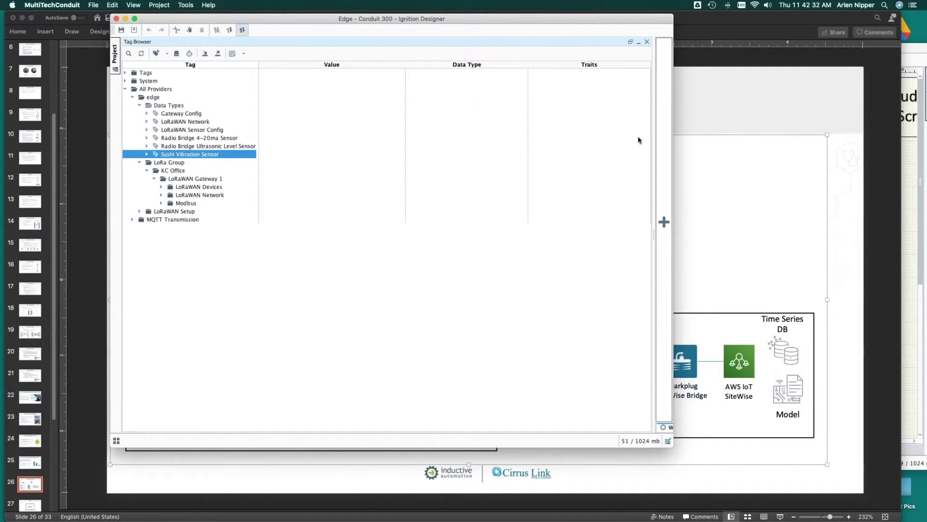
left_click(776, 268)
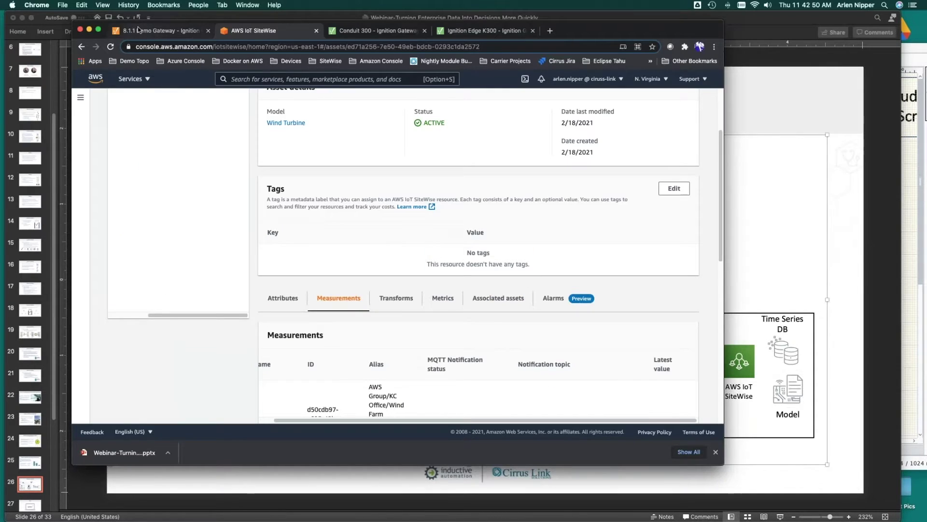
Step: Show the demo gateway's MQTT Transmission settings in the browser, then lay out all windows
key("super+1")
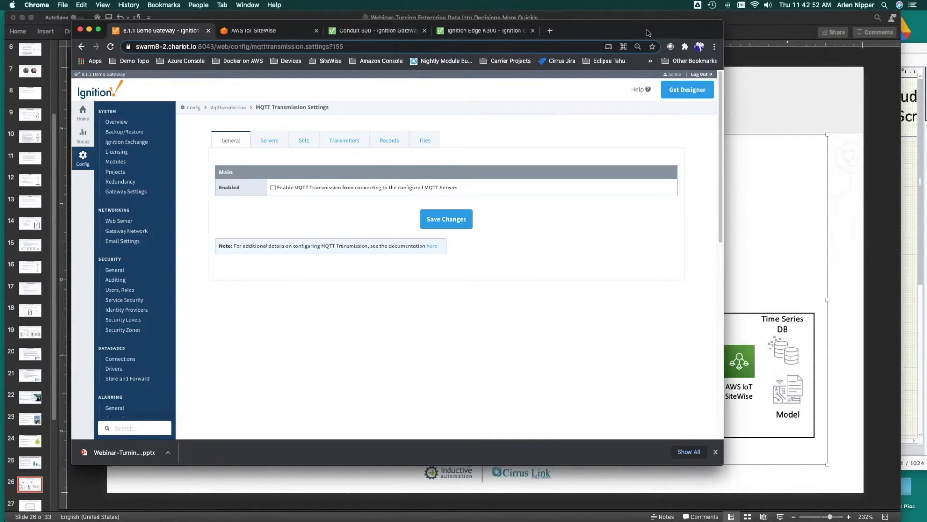
left_click_drag(647, 34, 699, 28)
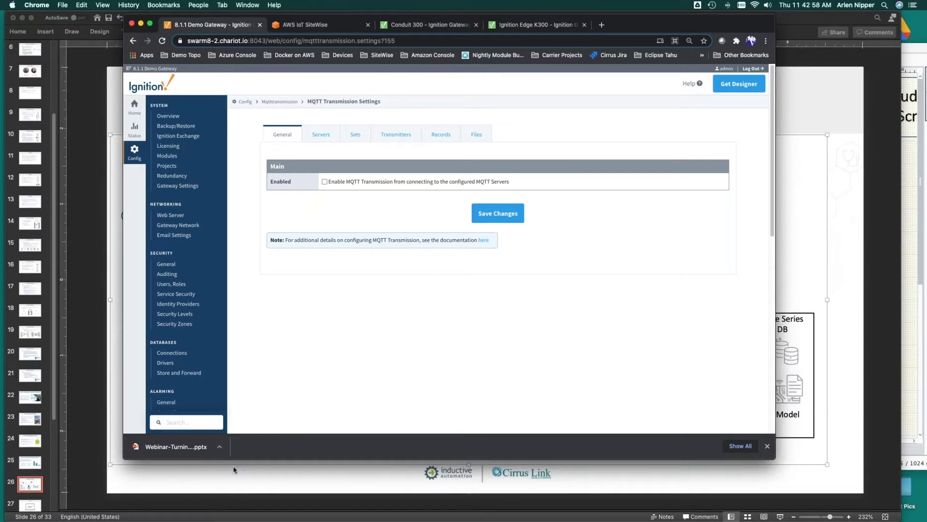
key("ctrl+Up")
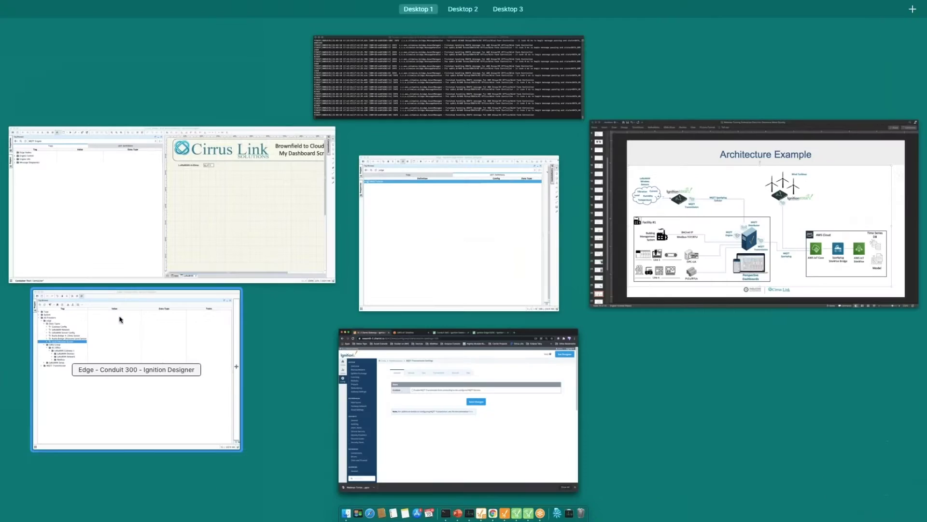
Step: Select Edge Nodes in the Cirrus_Demo Designer's tag tree, then bring back the gateway settings page
left_click(116, 265)
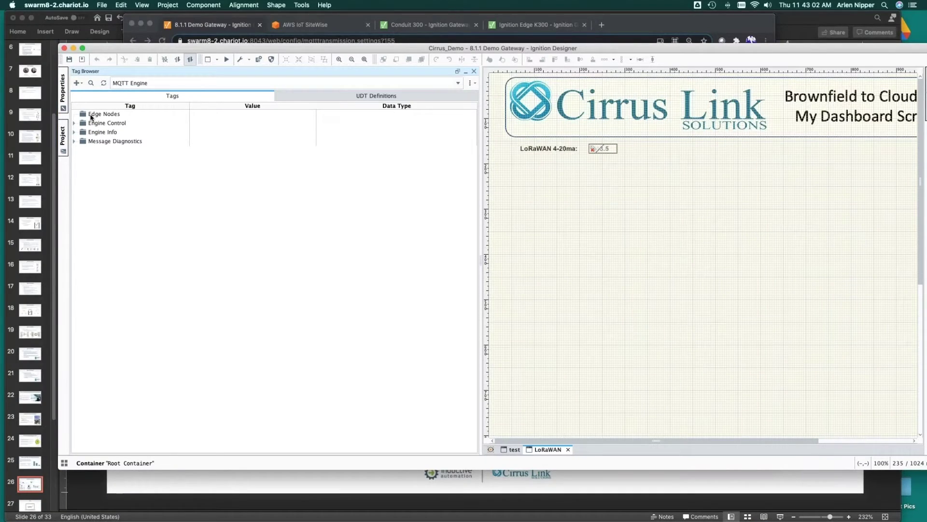
left_click(90, 116)
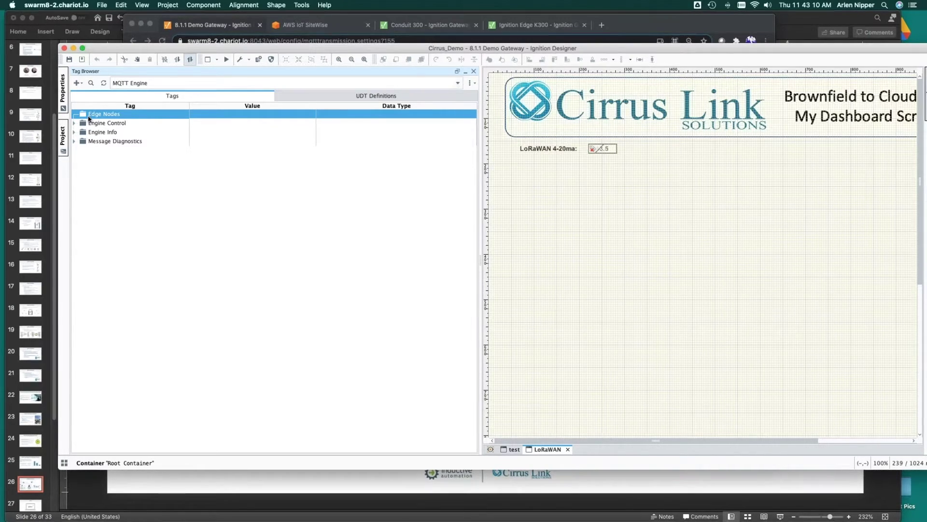
key("ctrl+Up")
left_click(357, 348)
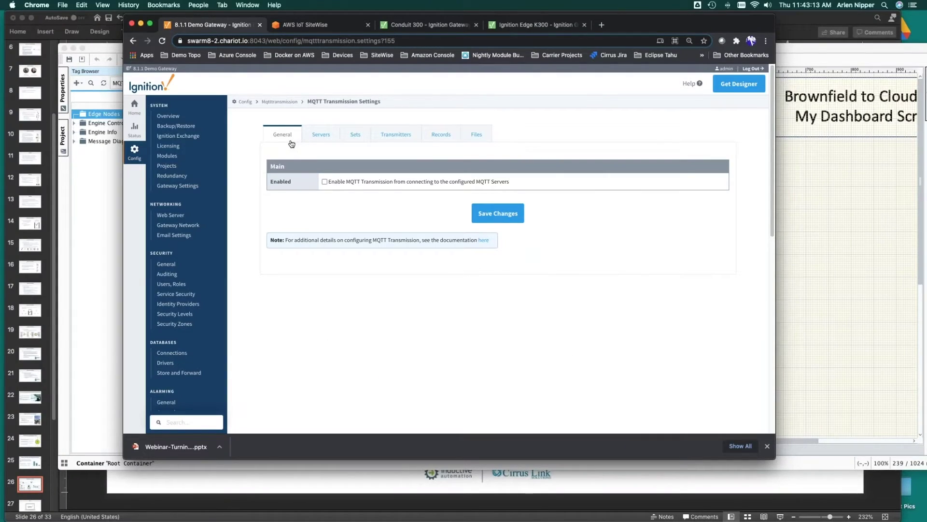
Step: Enable and save the Gateway's MQTT Engine, then expand Designer's Edge Nodes showing Lora Group and Opto22
scroll(188, 365, "down", 10)
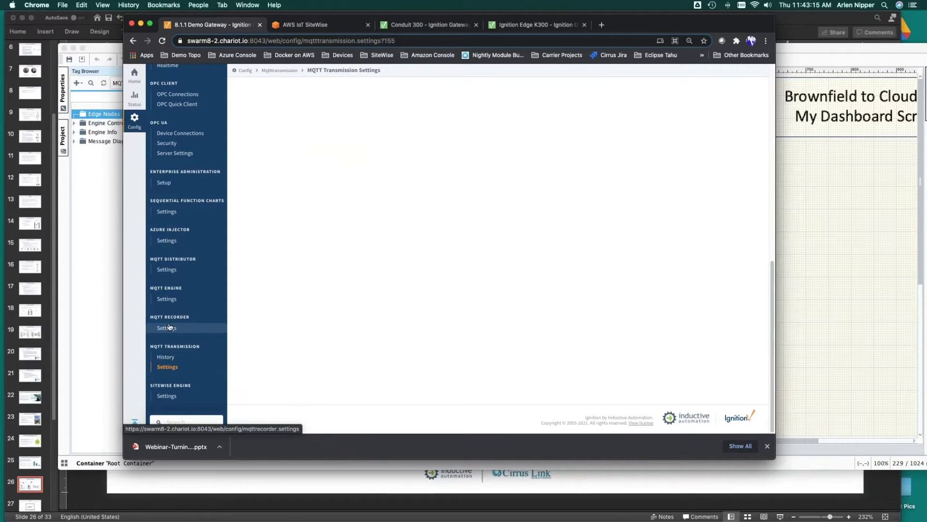
left_click(167, 300)
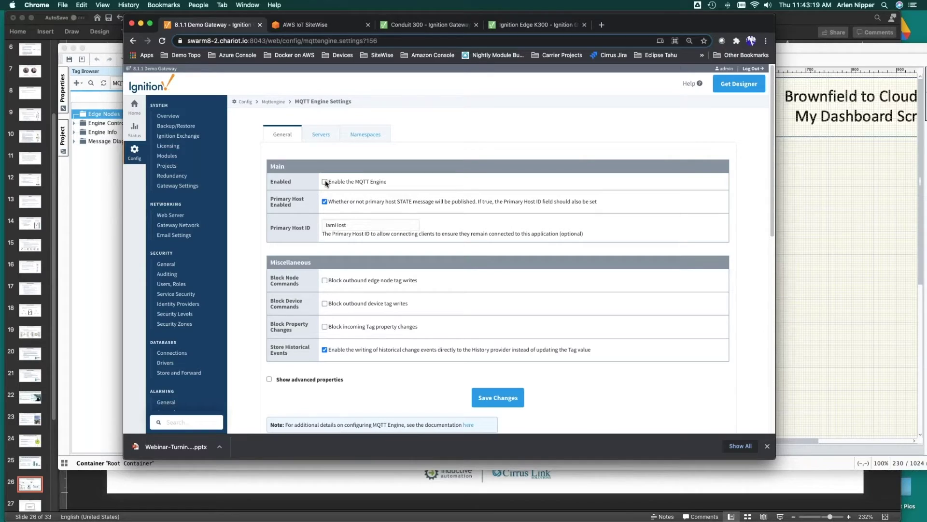
left_click(325, 182)
left_click(507, 403)
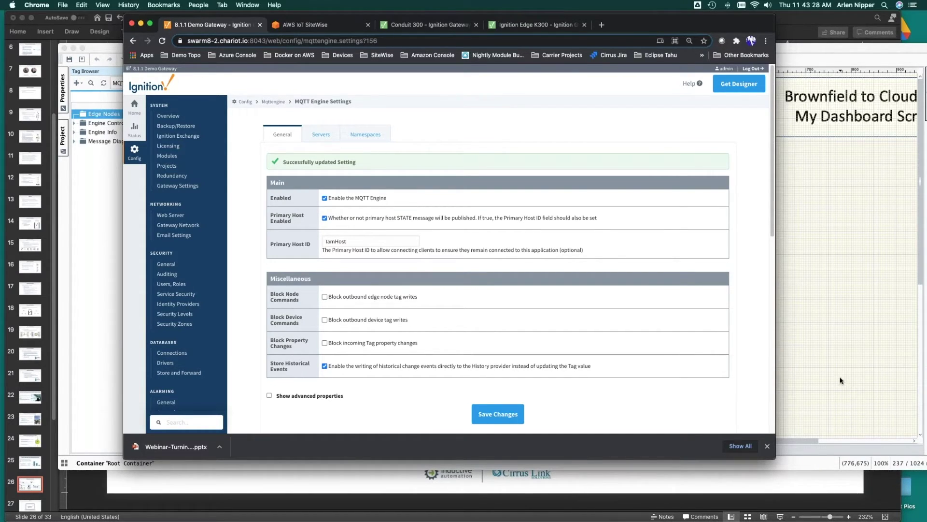
left_click(90, 294)
left_click(74, 114)
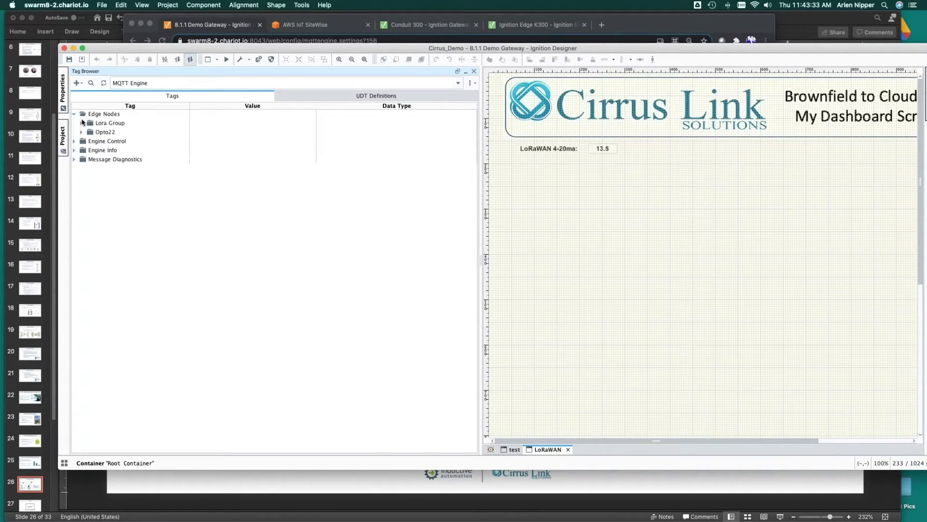
Step: Expand Lora Group > KC Office > LoRaWAN Gateway 1 > LoRaWAN Devices > Sushi 1 > Measurements
left_click(82, 123)
left_click(89, 132)
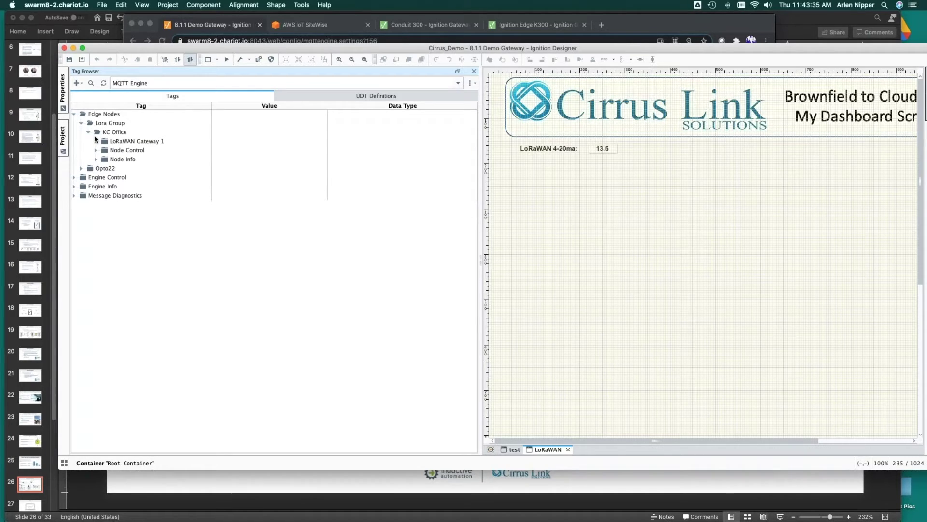
left_click(96, 141)
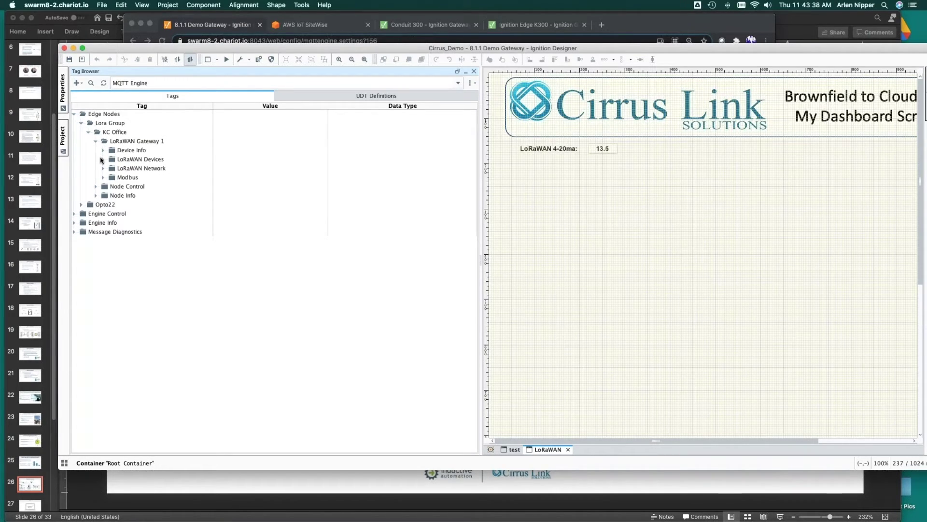
left_click(102, 159)
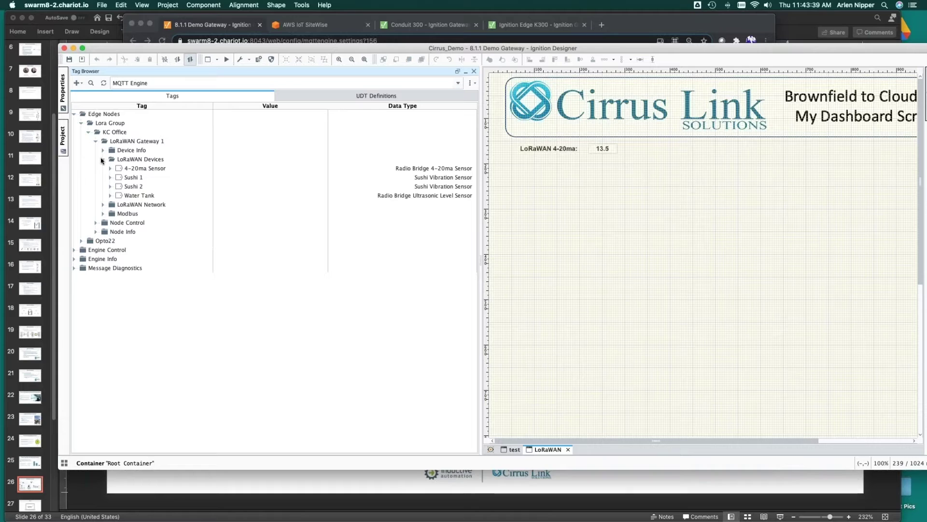
left_click(110, 178)
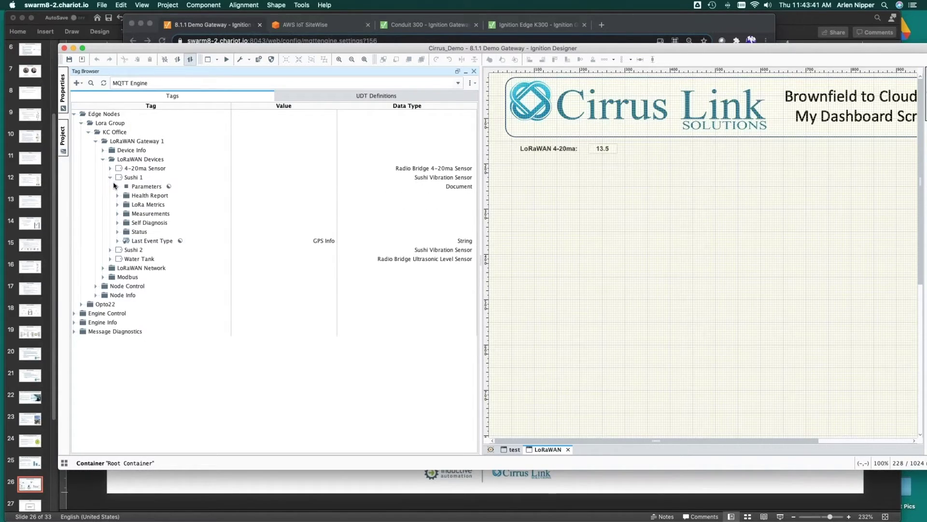
left_click(117, 214)
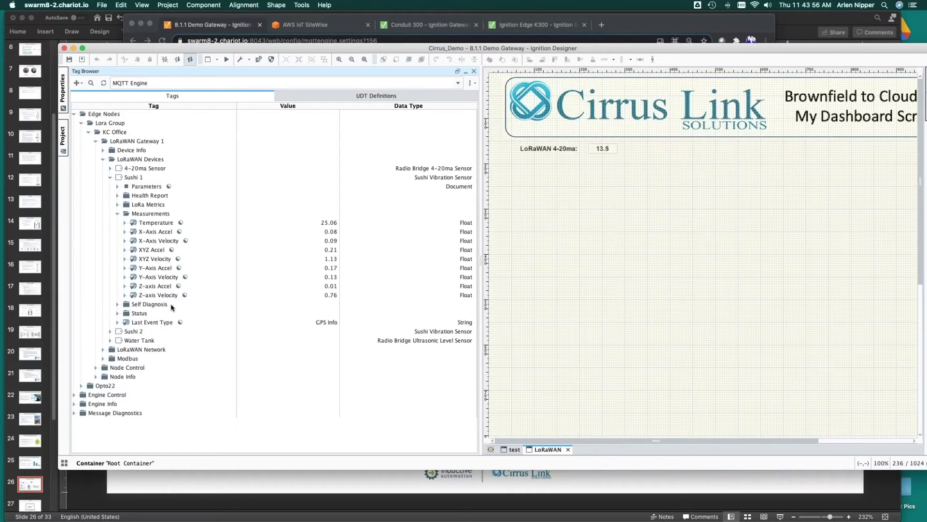
Step: Reposition and enlarge the Designer window, then bring up the tag provider list
left_click(175, 484)
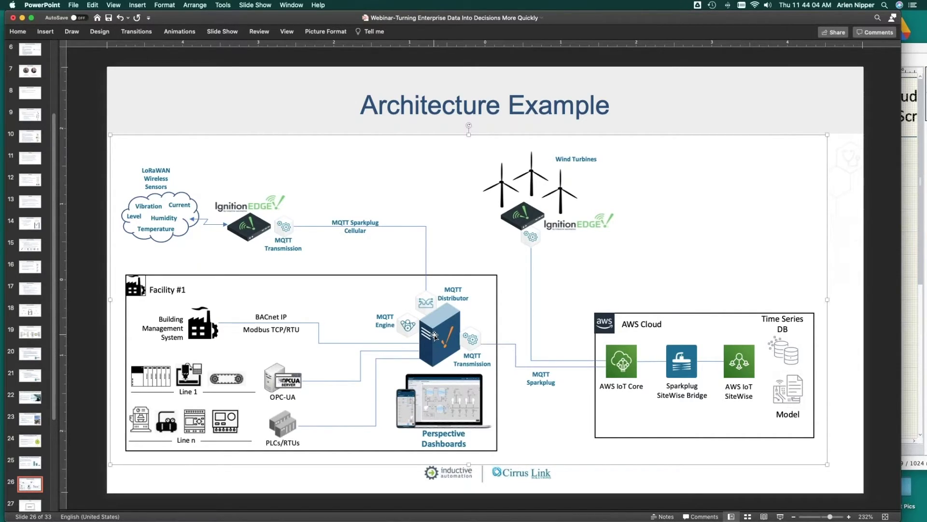
key("ctrl+Up")
left_click(285, 232)
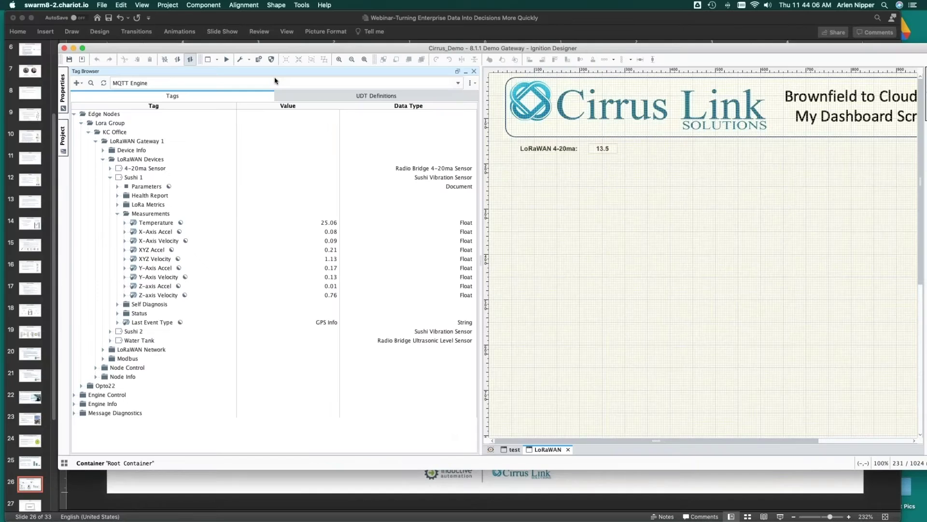
left_click_drag(279, 49, 236, 28)
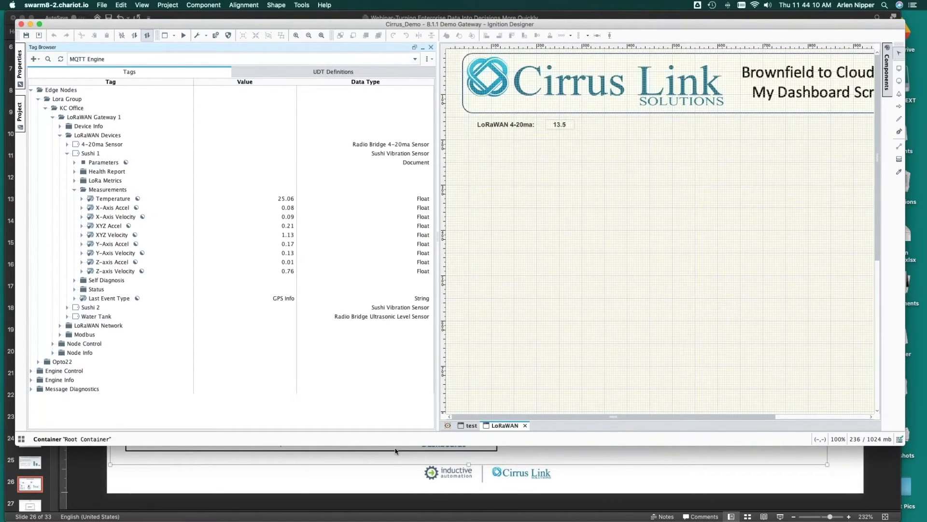
left_click_drag(398, 445, 398, 473)
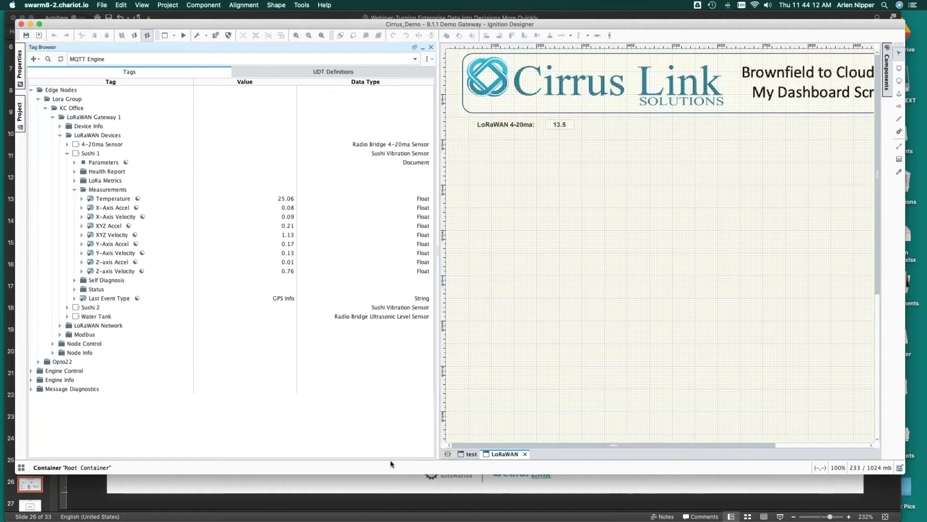
left_click(415, 59)
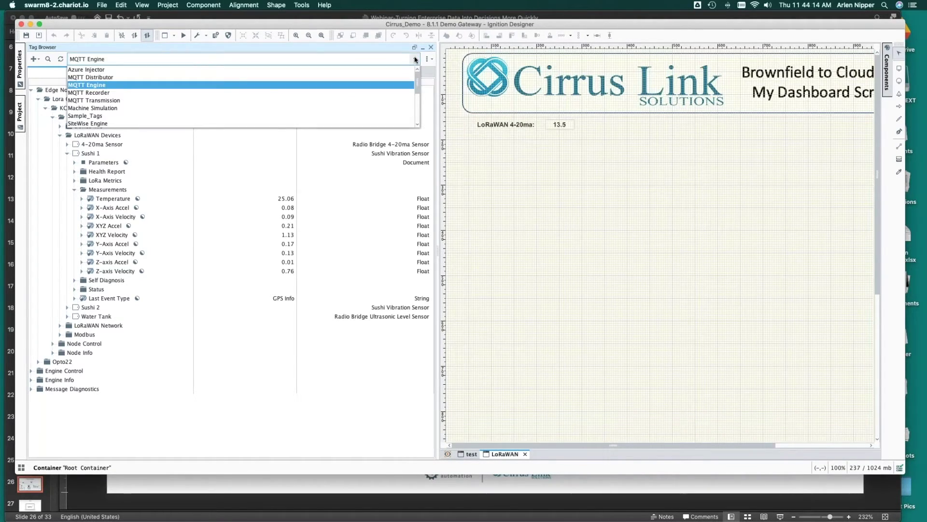
scroll(263, 107, "down", 3)
Step: Switch to the Smart Building provider and list its UDT definitions Chiller, Compressor, Cooler, Facility
left_click(235, 93)
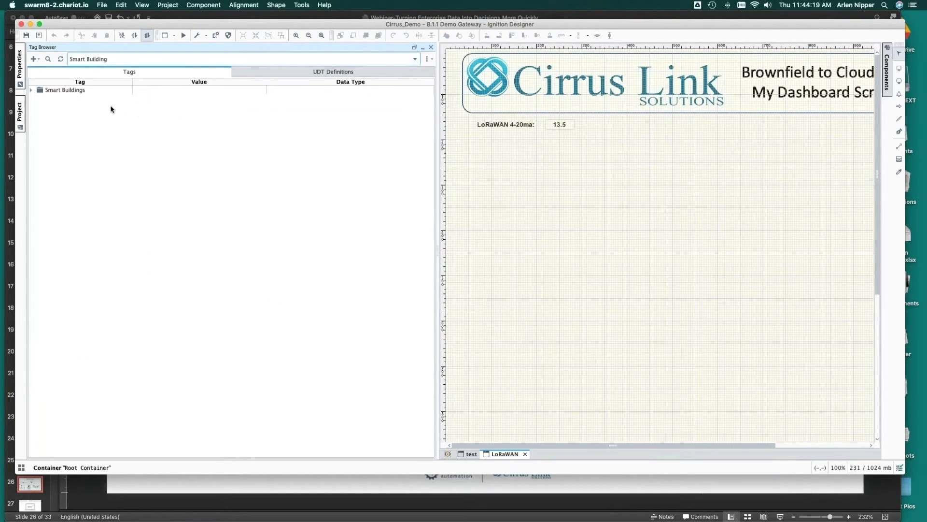
left_click(273, 72)
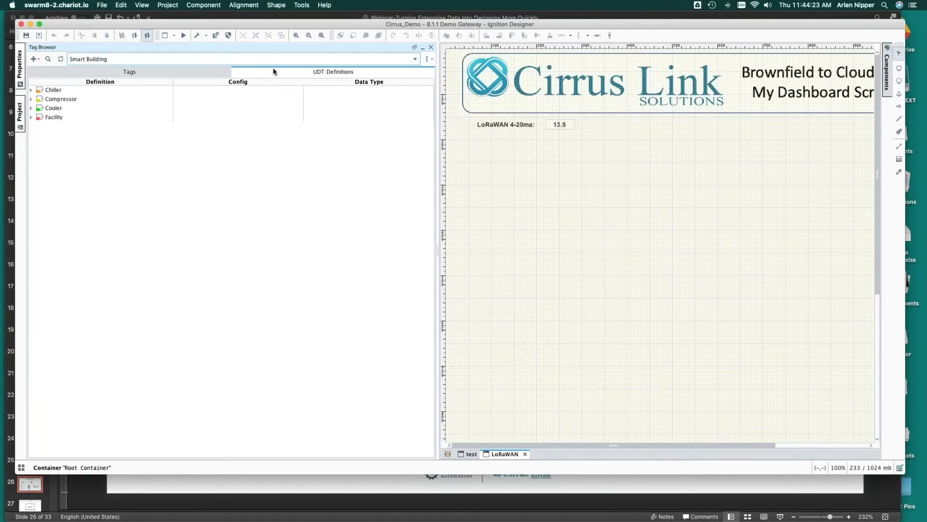
left_click(55, 108)
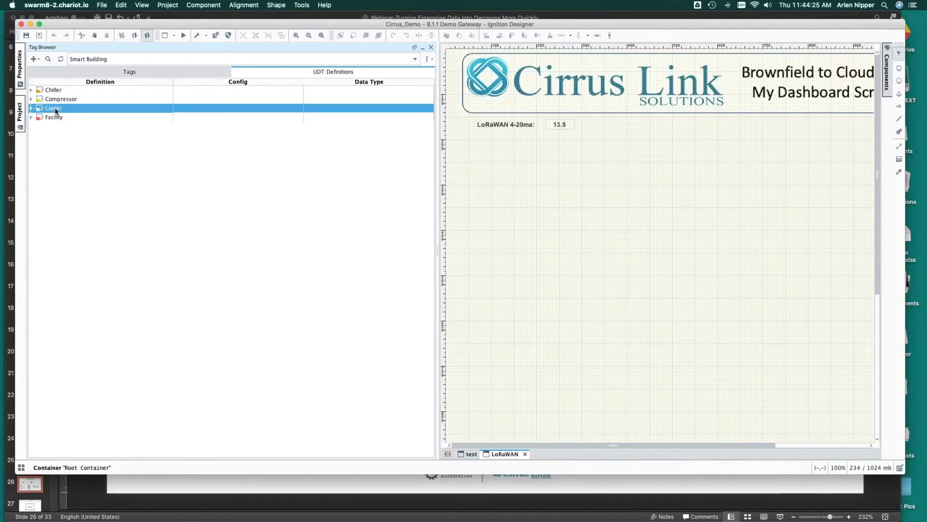
left_click(55, 99)
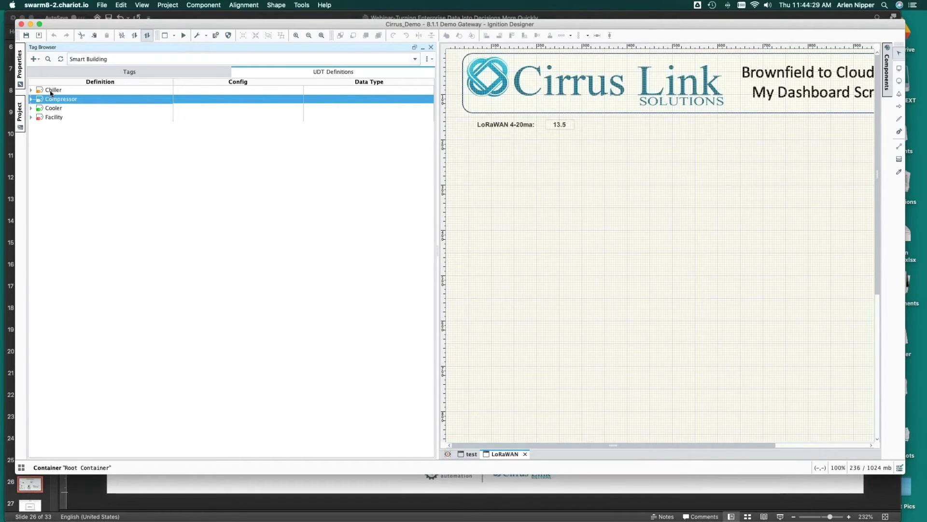
left_click(50, 91)
left_click(47, 118)
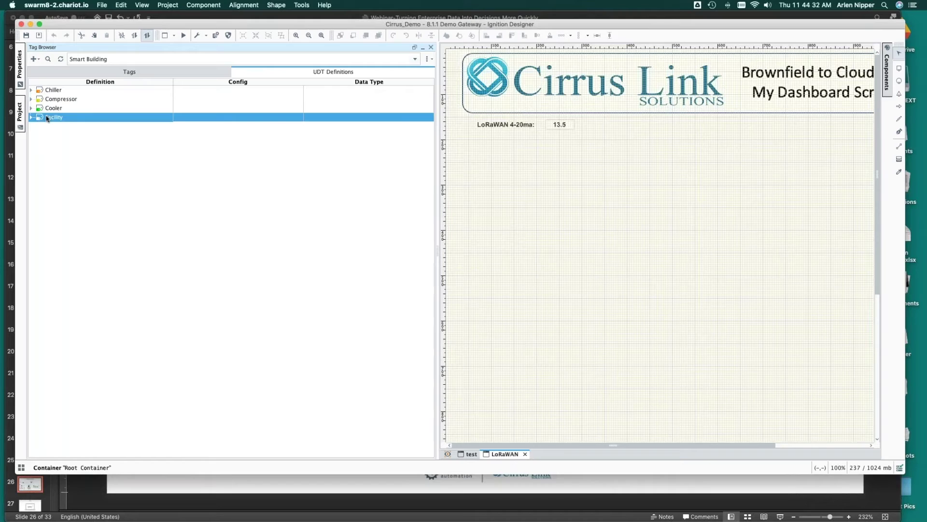
Step: Inspect the Facility definition's Chiller, Compressor and Cooler members, then cancel without saving
double_click(47, 118)
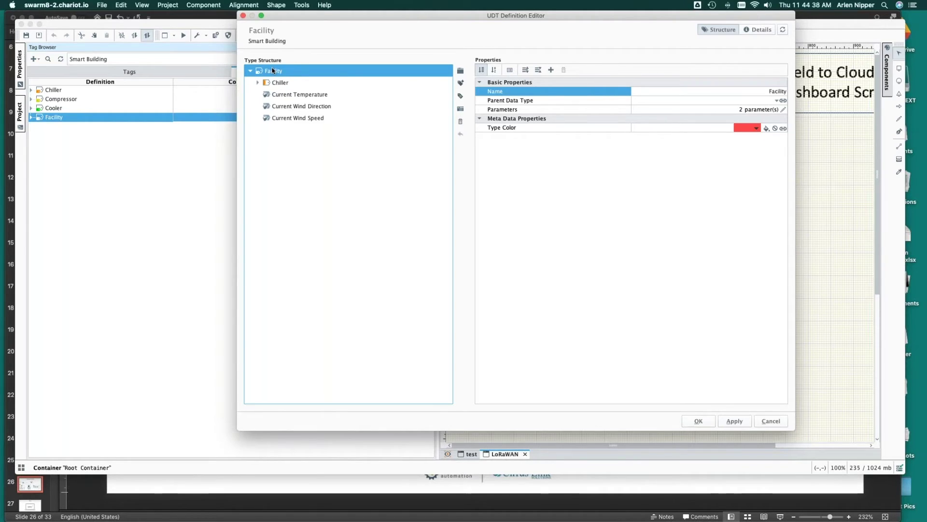
left_click(258, 83)
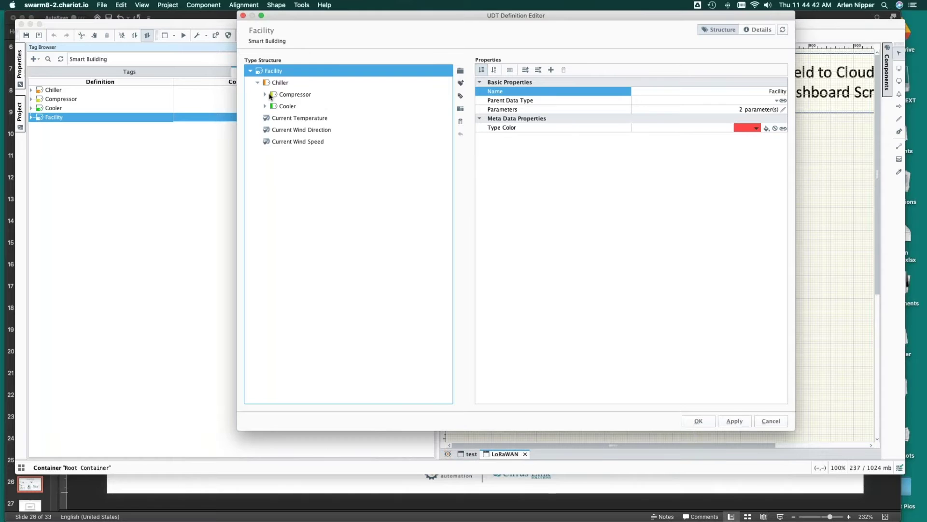
left_click(265, 95)
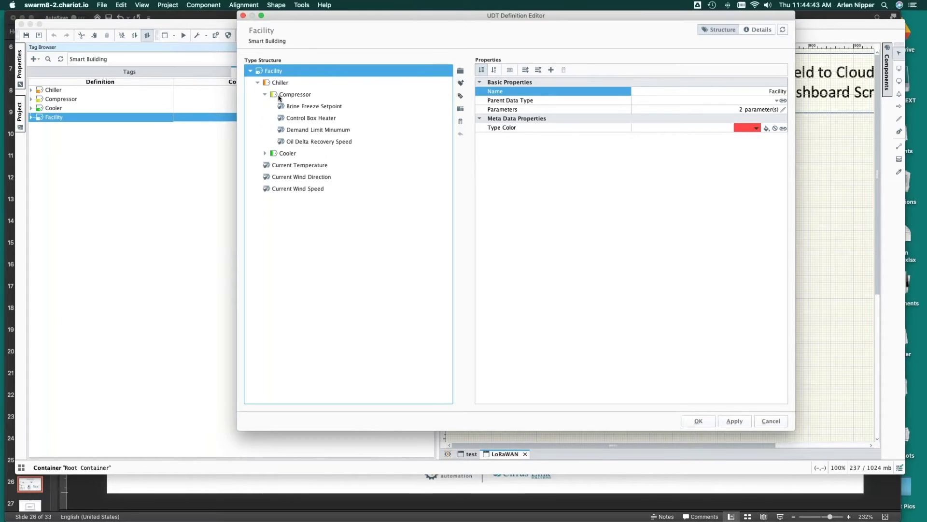
left_click(266, 154)
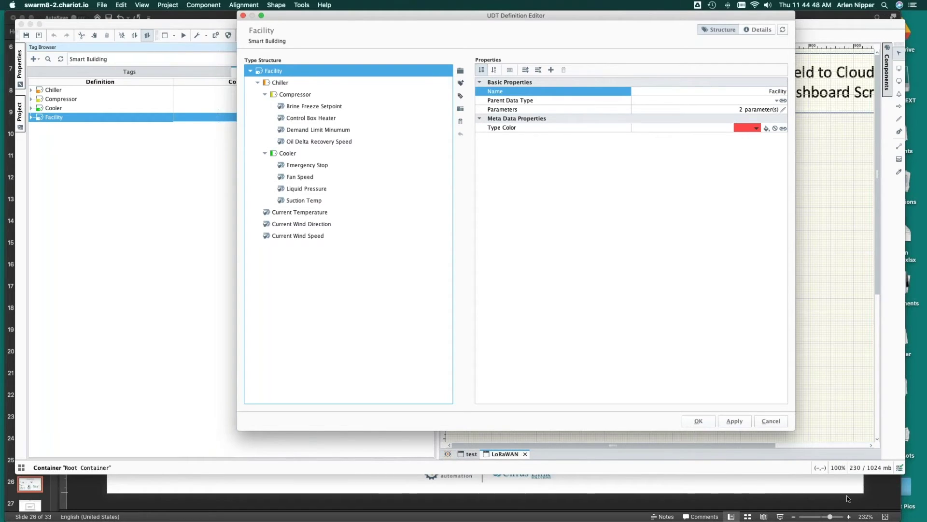
left_click(771, 421)
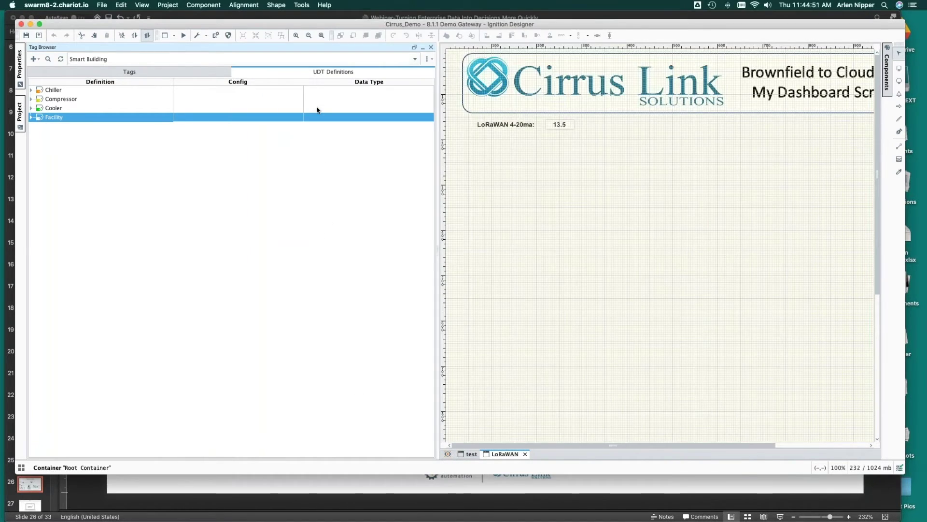
Step: Expand Smart Buildings > Campus 1 > Line 1 Area > Chiller to show Compressor and Cooler live values
left_click(41, 75)
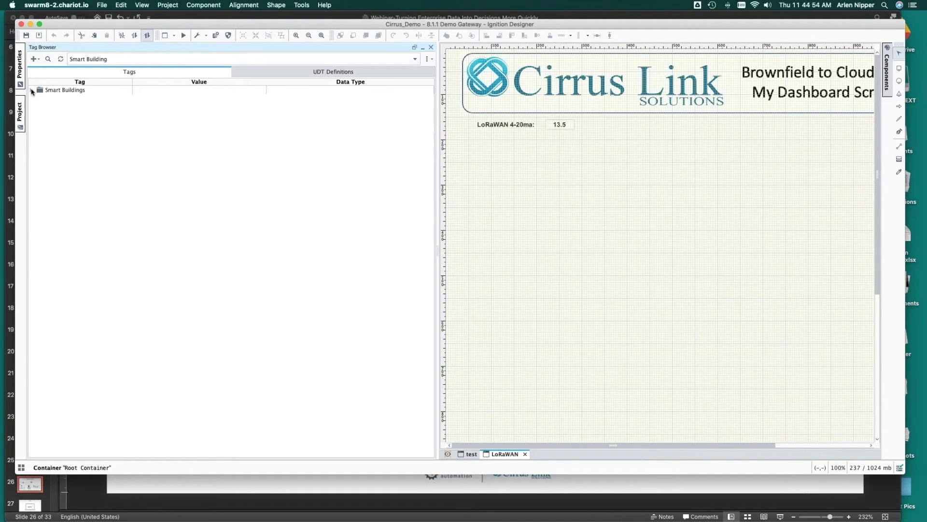
left_click(32, 91)
left_click(39, 100)
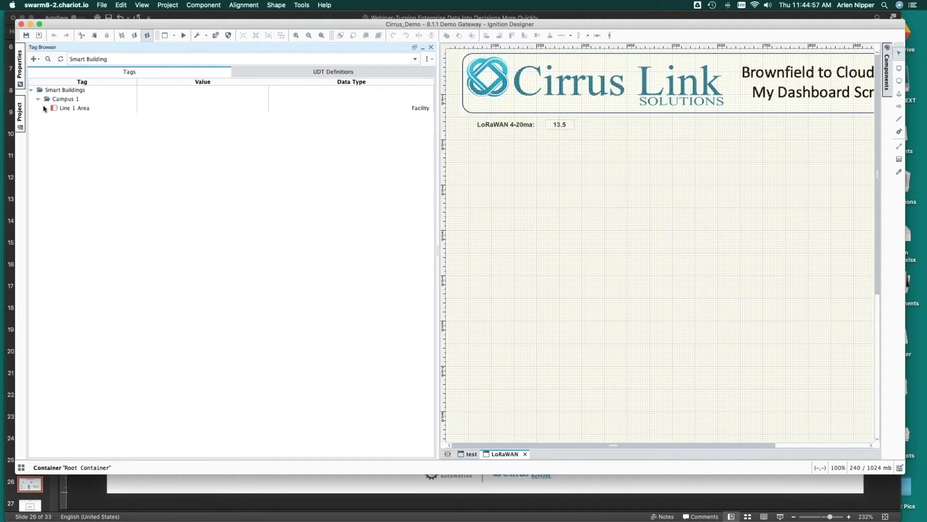
right_click(44, 109)
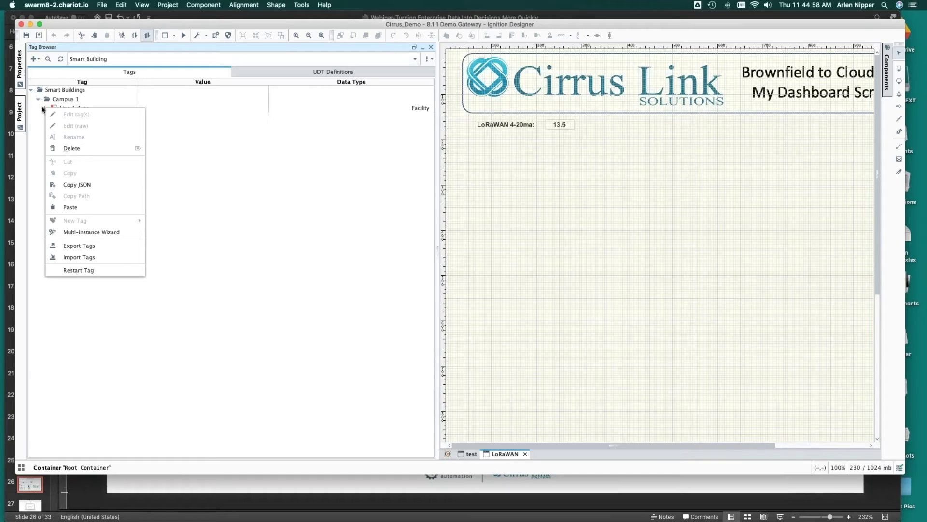
left_click(42, 109)
left_click(46, 109)
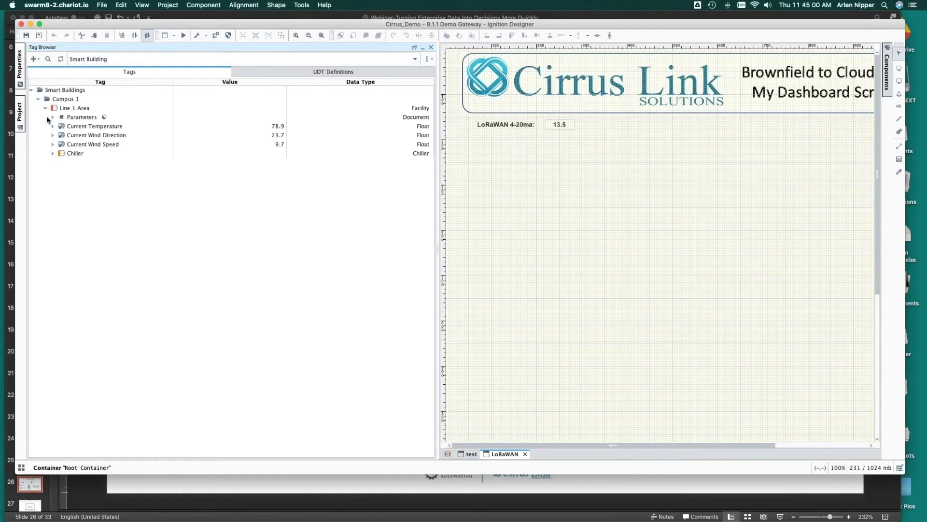
left_click(52, 154)
left_click(60, 172)
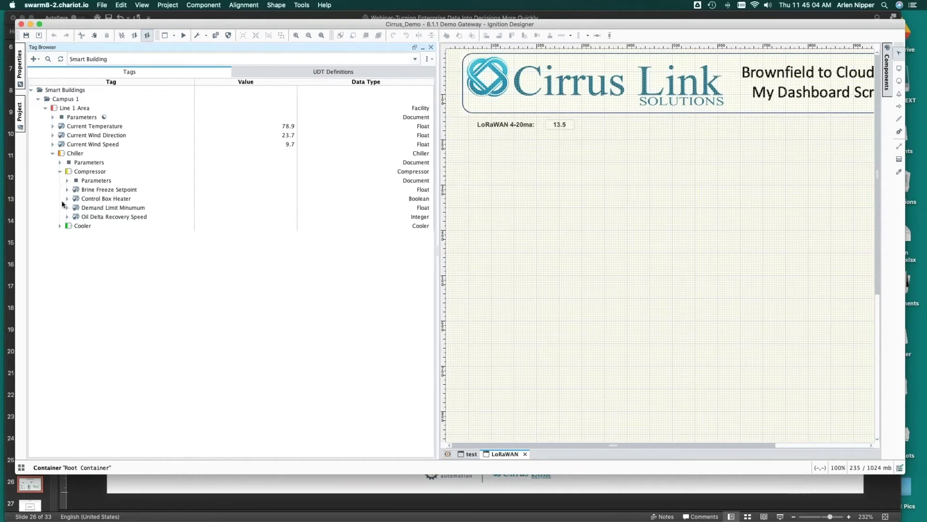
left_click(60, 226)
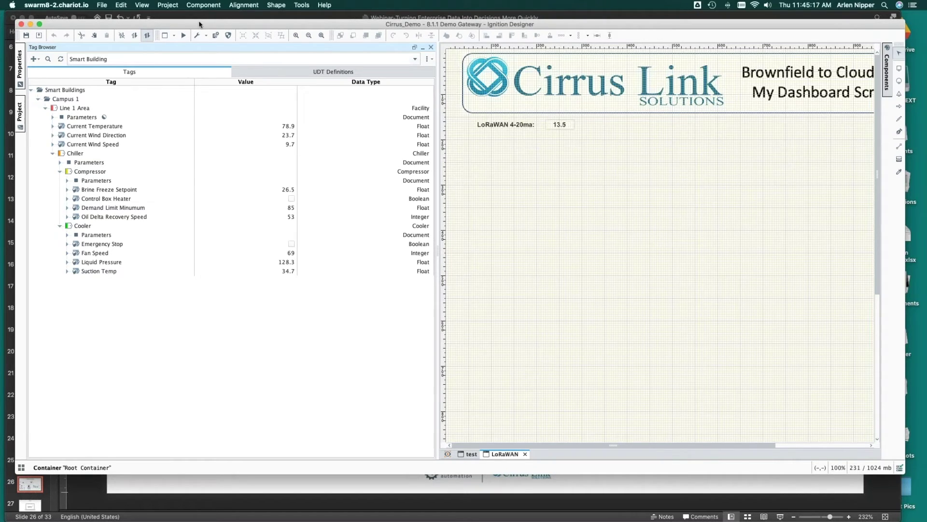
left_click_drag(201, 24, 202, 61)
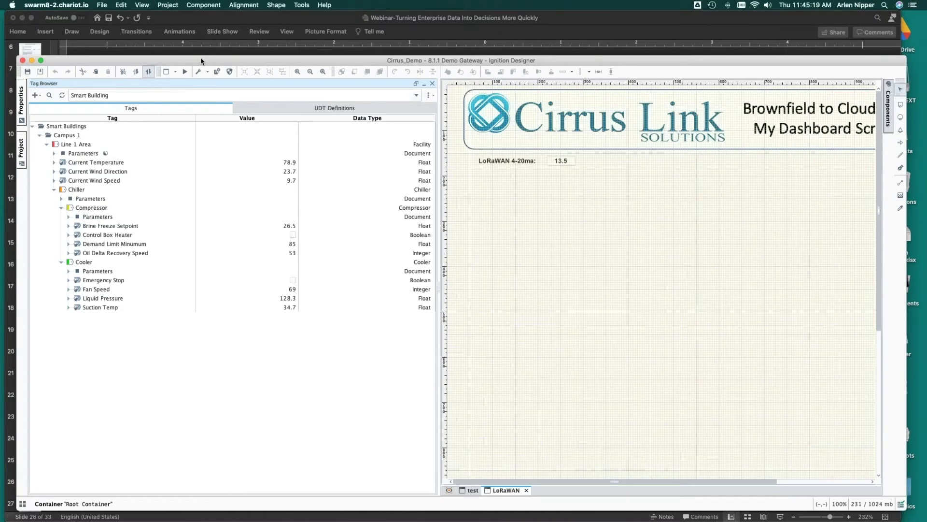
Step: Bring the PowerPoint Architecture Example slide to the front via Mission Control
key("ctrl+Up")
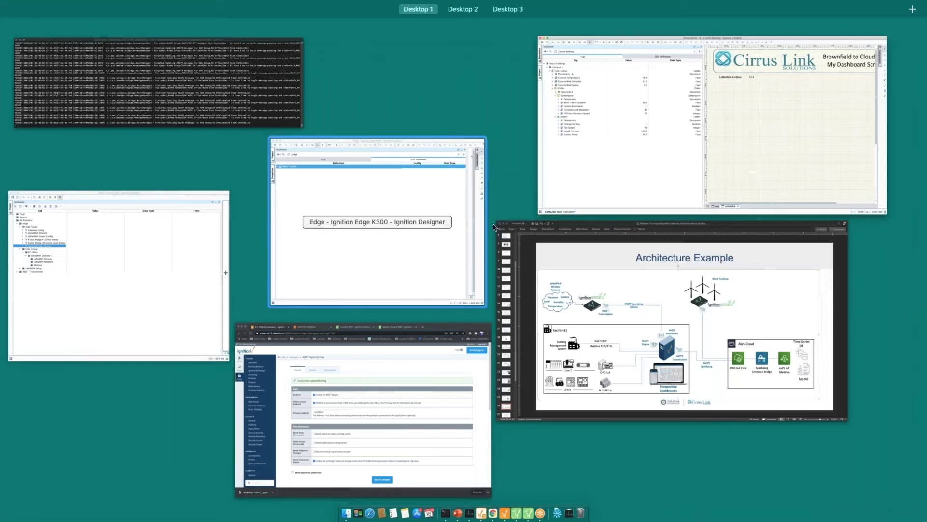
left_click(704, 269)
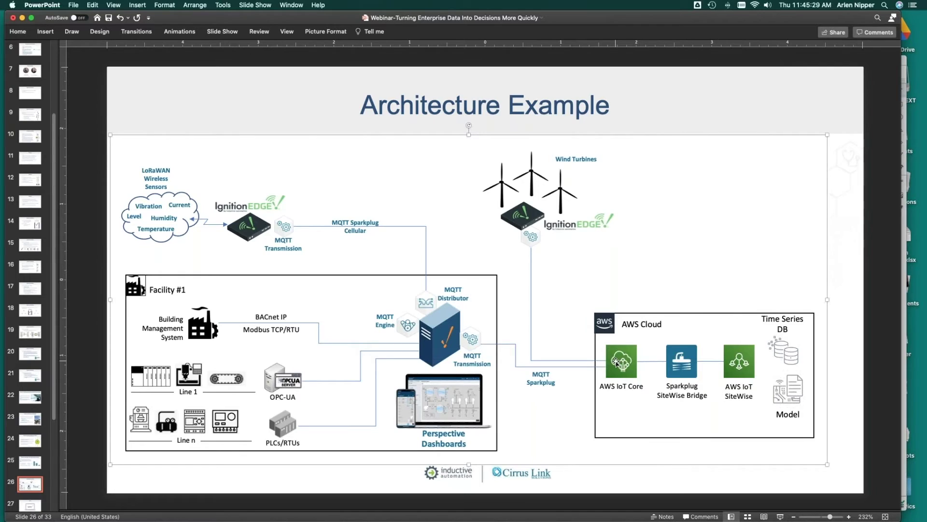
key("ctrl+Up")
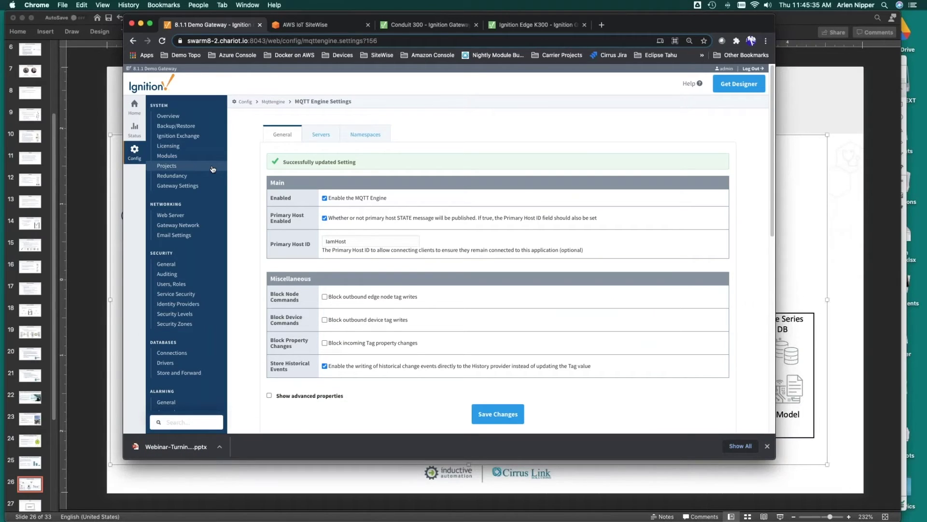
Step: Review the MQTT Transmission settings' AWS IoT server and transmitter lists
scroll(212, 169, "down", 10)
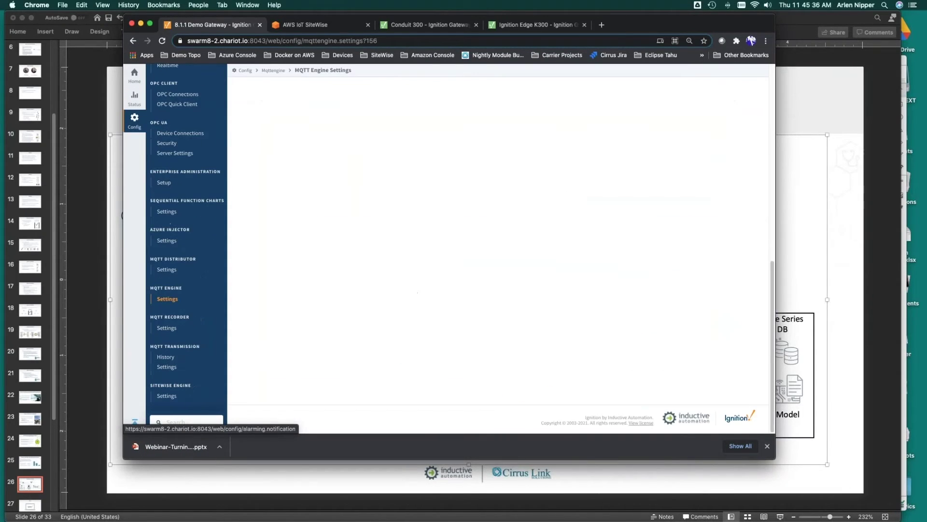
left_click(168, 368)
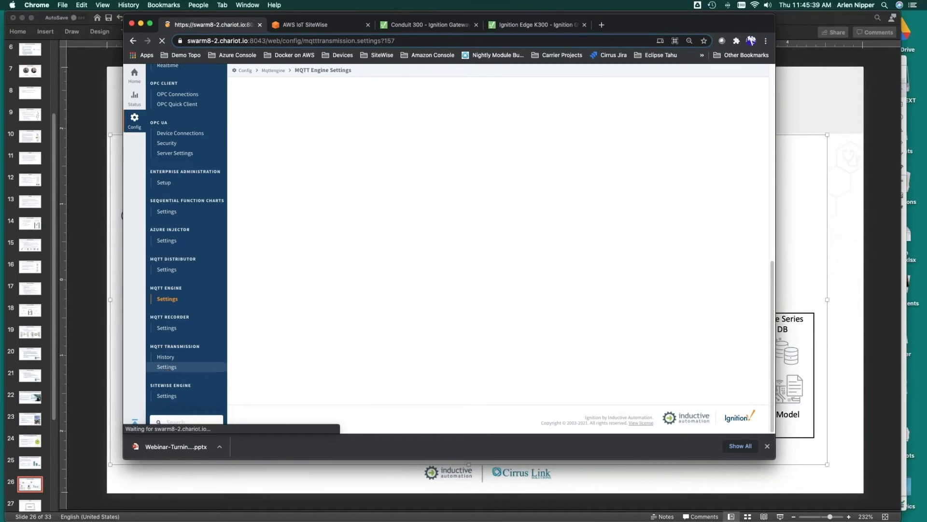
left_click(327, 134)
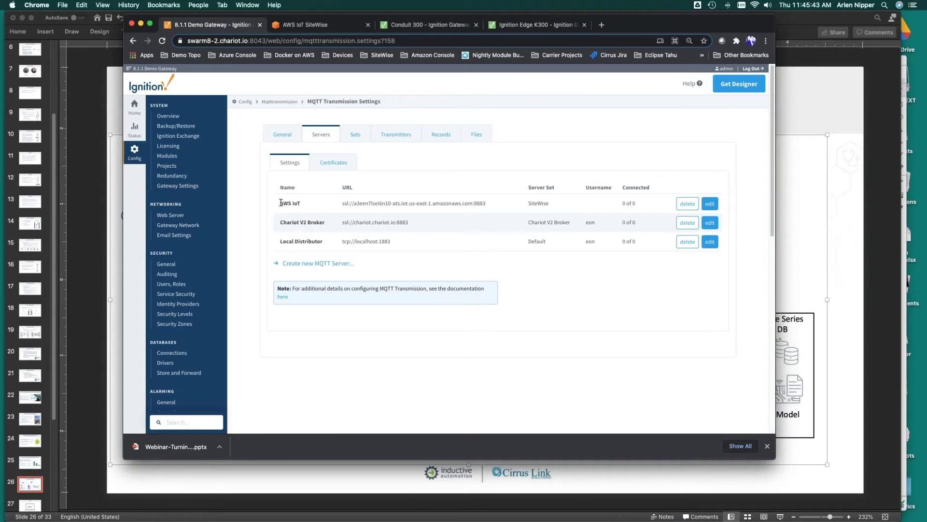
left_click_drag(281, 203, 311, 206)
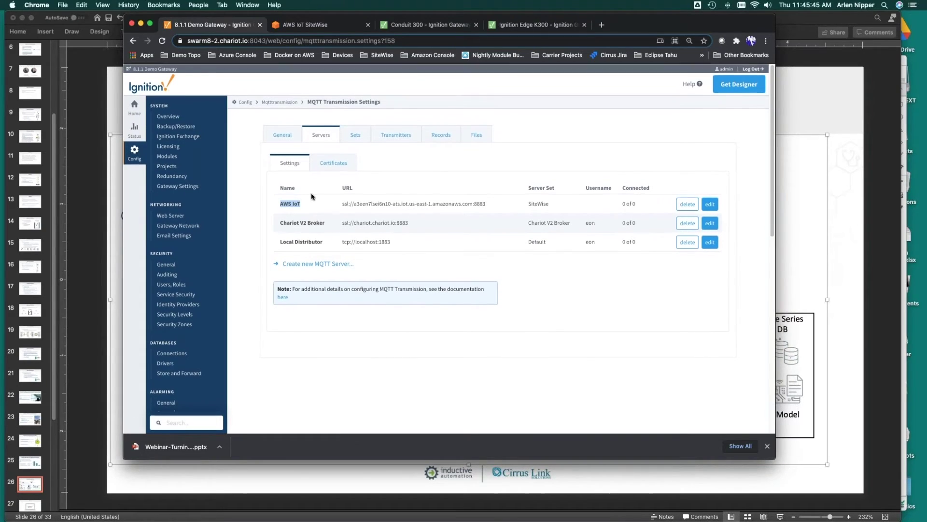
left_click(384, 134)
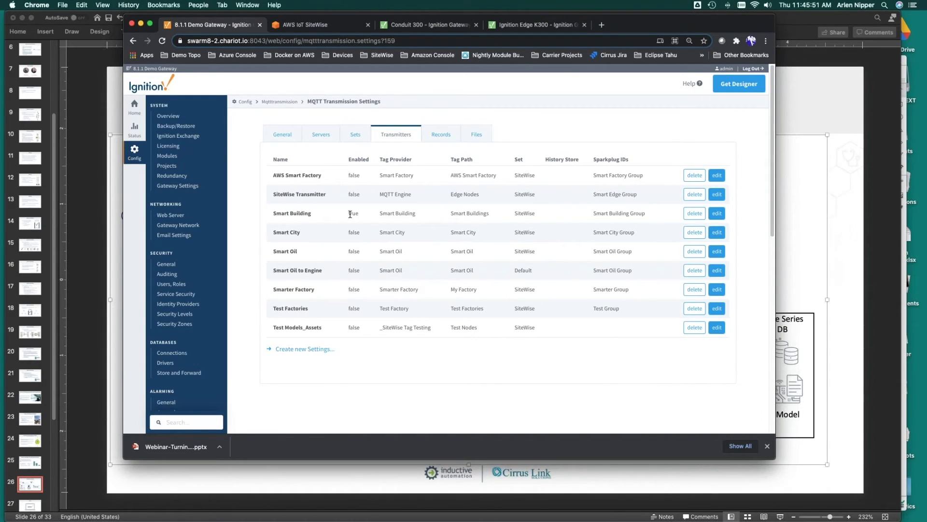
Step: Enable MQTT Transmission on the General settings and save the change
left_click(278, 136)
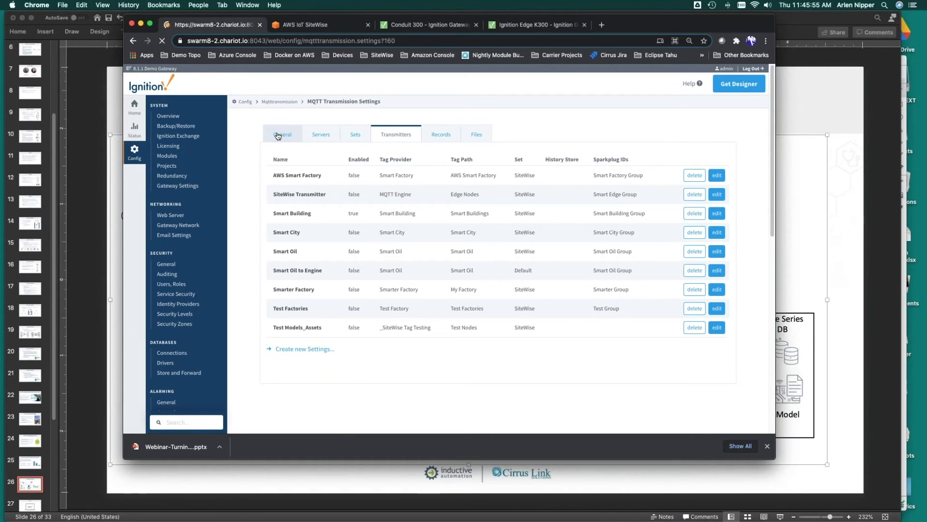
left_click(324, 182)
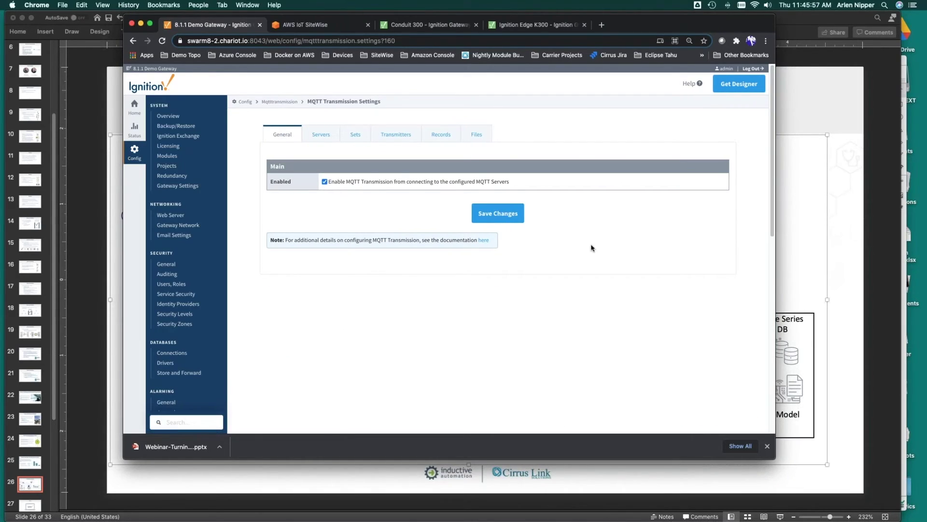
left_click(488, 224)
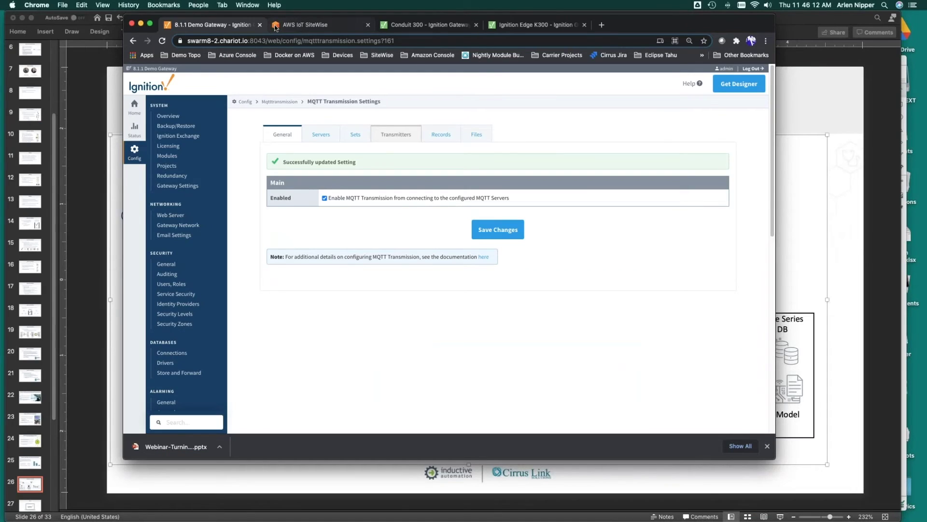
left_click(276, 25)
Step: Navigate from the SiteWise home page to the Models list
scroll(196, 139, "up", 3)
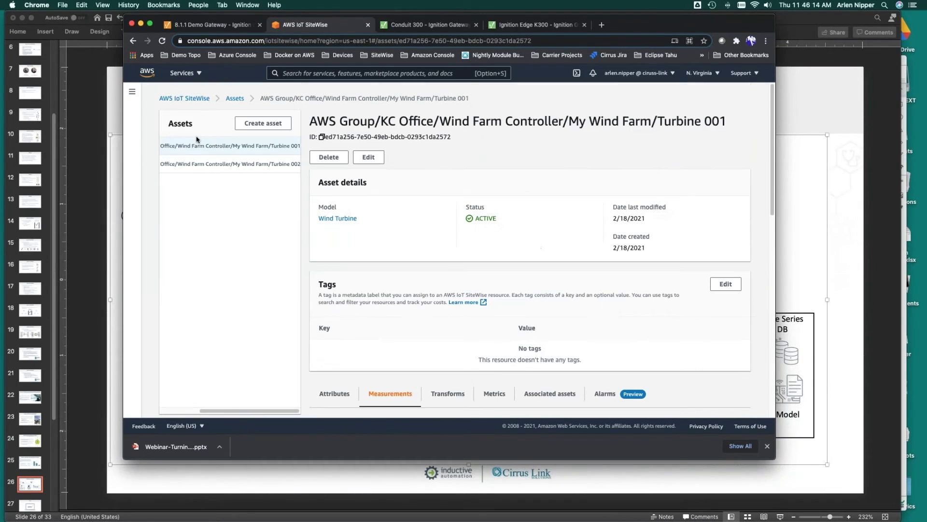
left_click(169, 98)
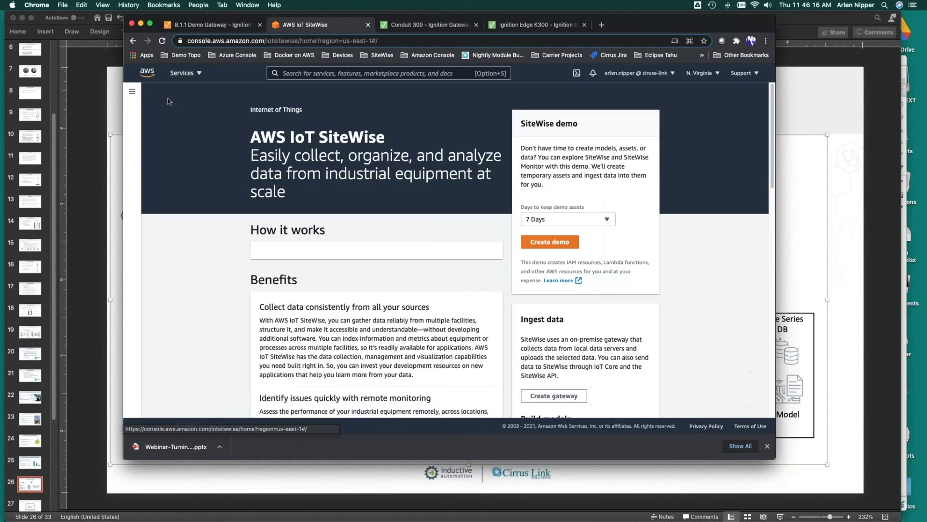
left_click(132, 92)
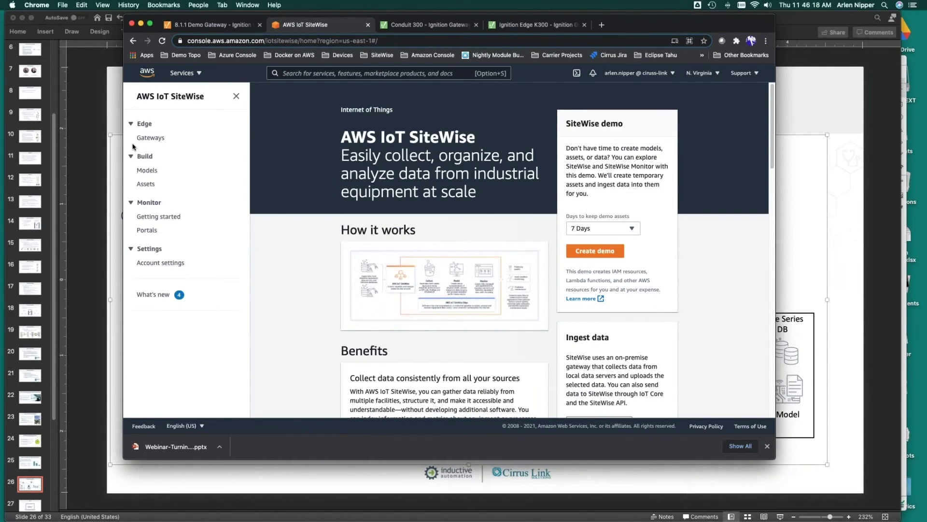
left_click(139, 171)
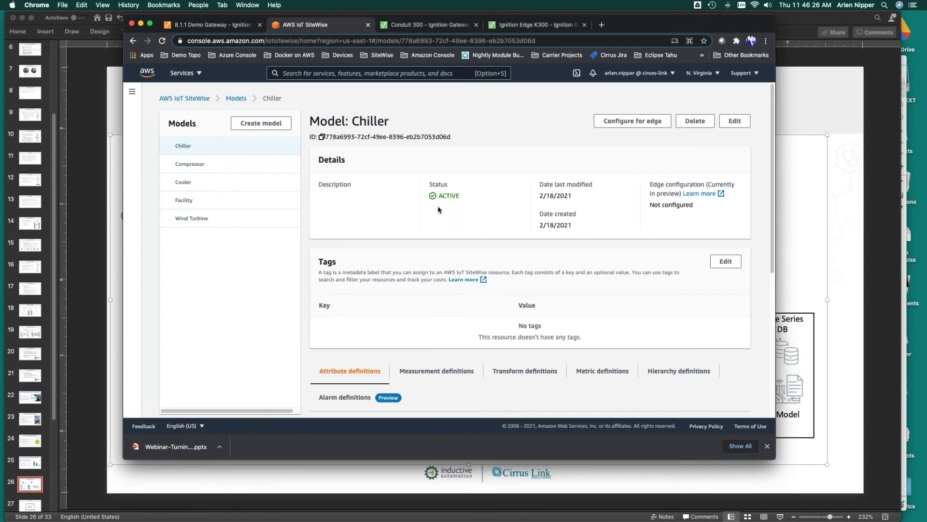
Step: Review the Facility model's Location and Supervisor attributes and its wind and temperature measurements
left_click(184, 201)
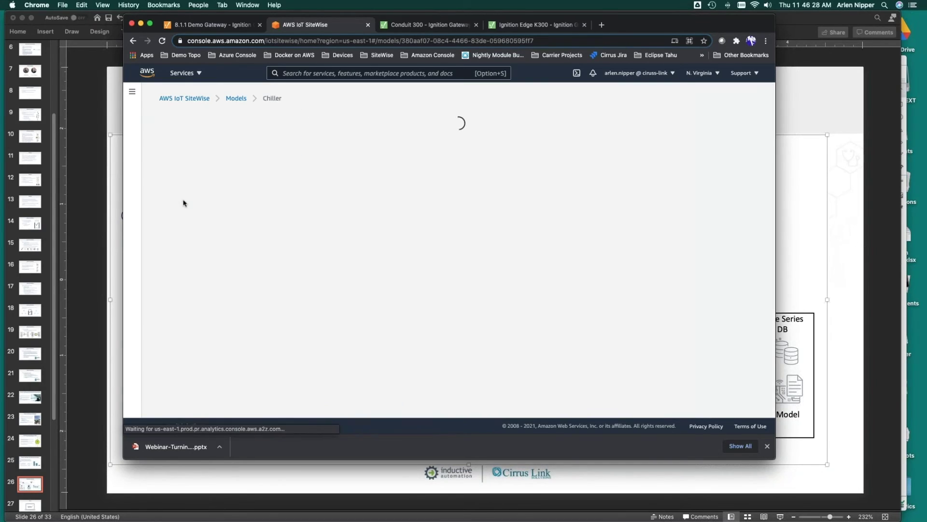
scroll(408, 304, "down", 5)
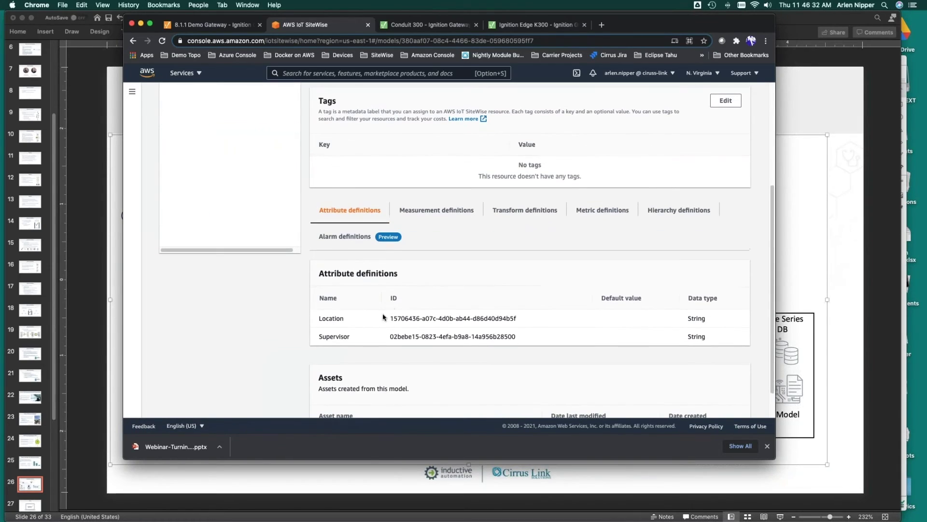
scroll(514, 318, "down", 2)
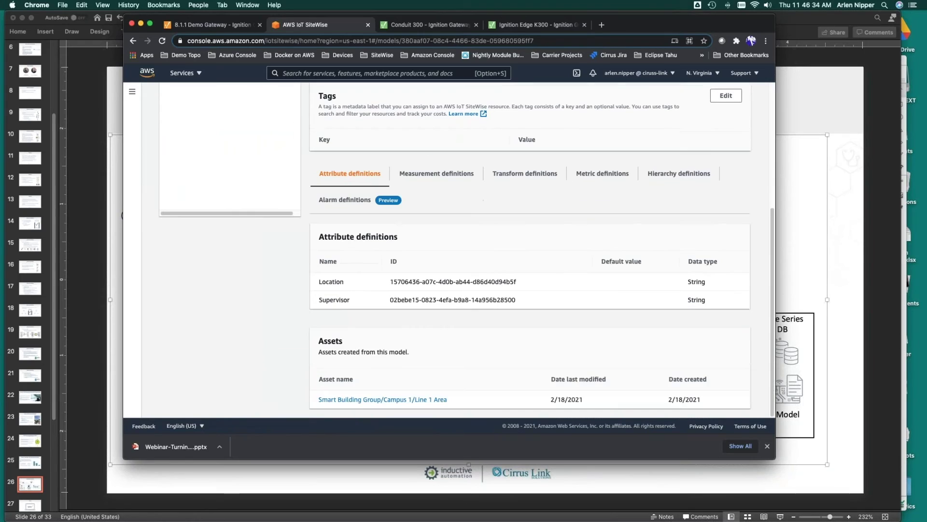
left_click(447, 174)
scroll(487, 319, "down", 5)
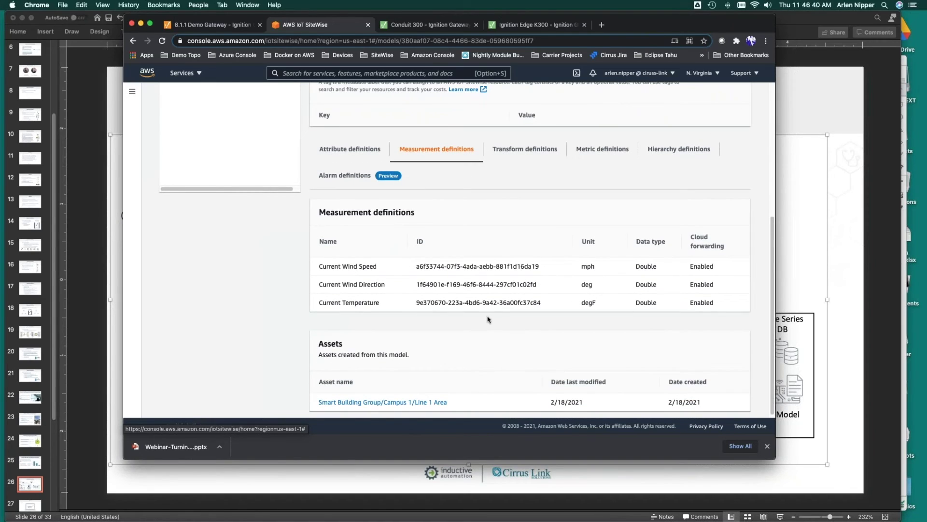
scroll(487, 319, "up", 9)
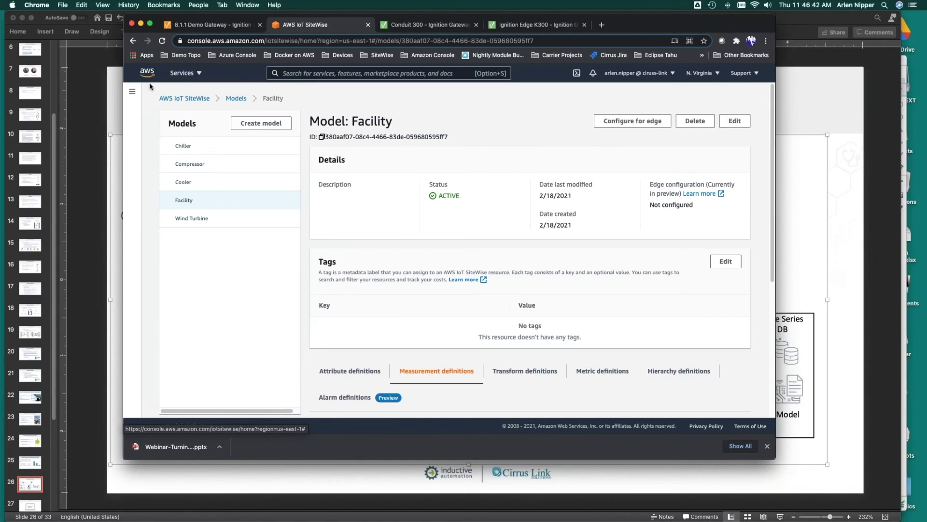
Step: List SiteWise assets and expand Line 1 Area's Chiller to show its Compressor and Cooler
left_click(131, 92)
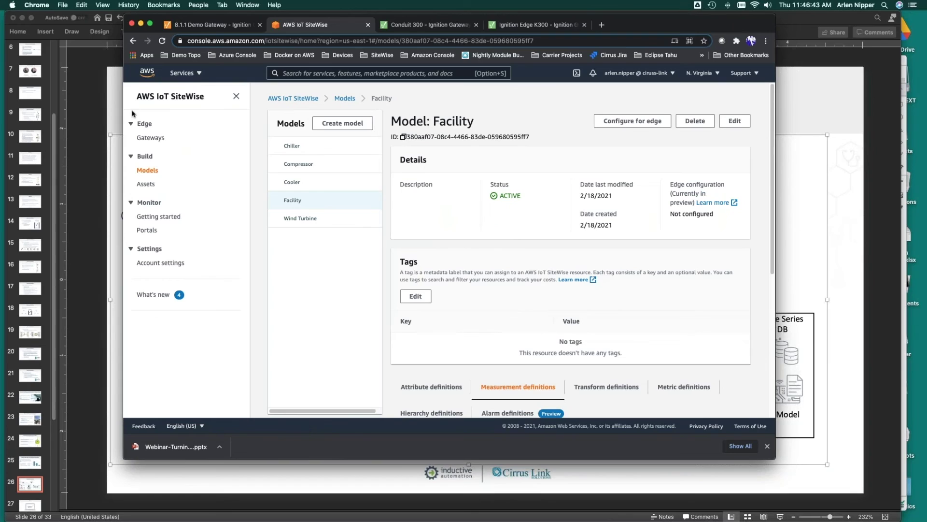
left_click(144, 185)
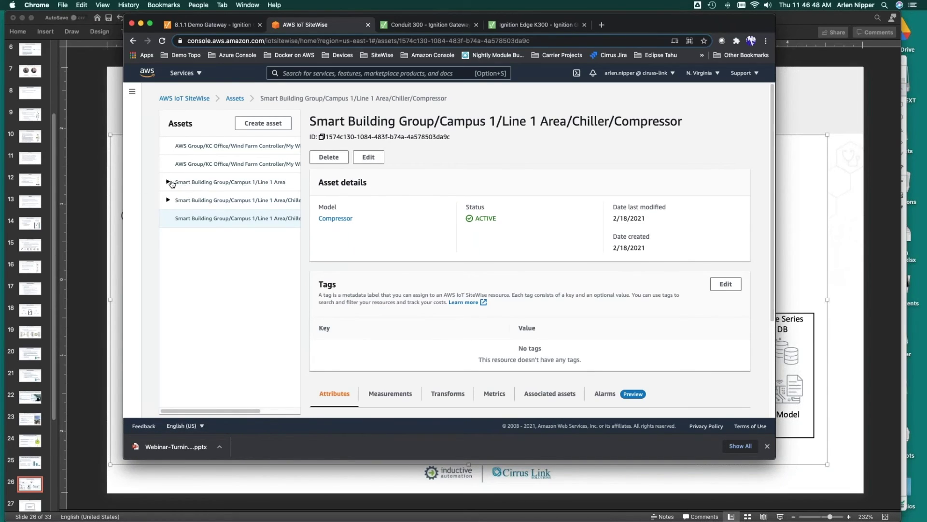
left_click(168, 183)
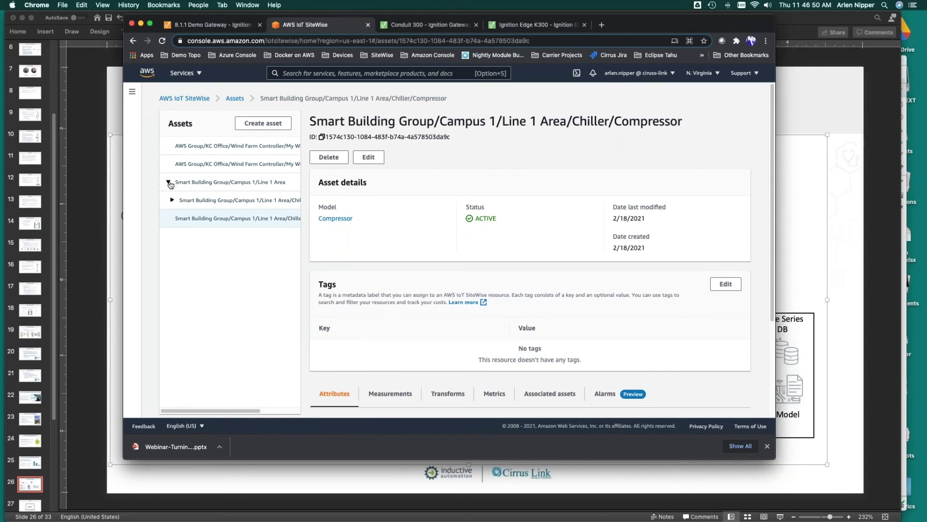
left_click(172, 200)
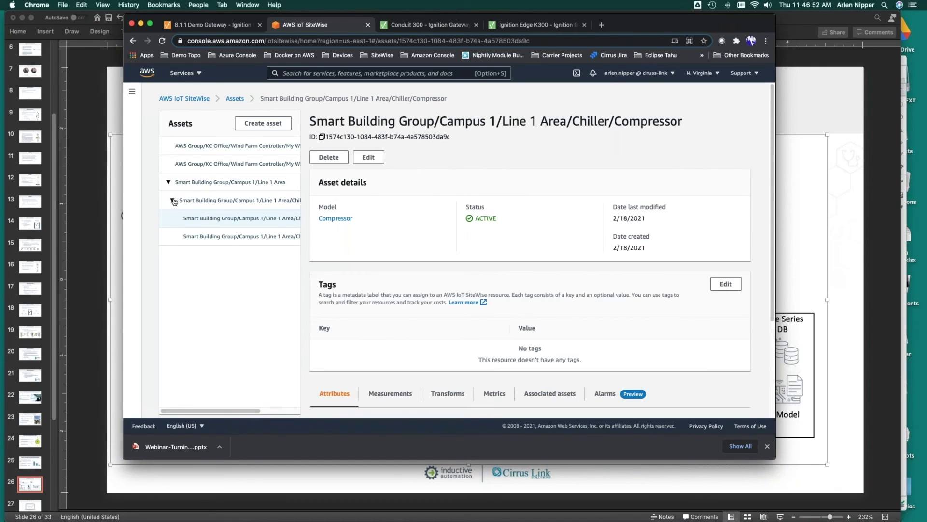
scroll(251, 220, "right", 5)
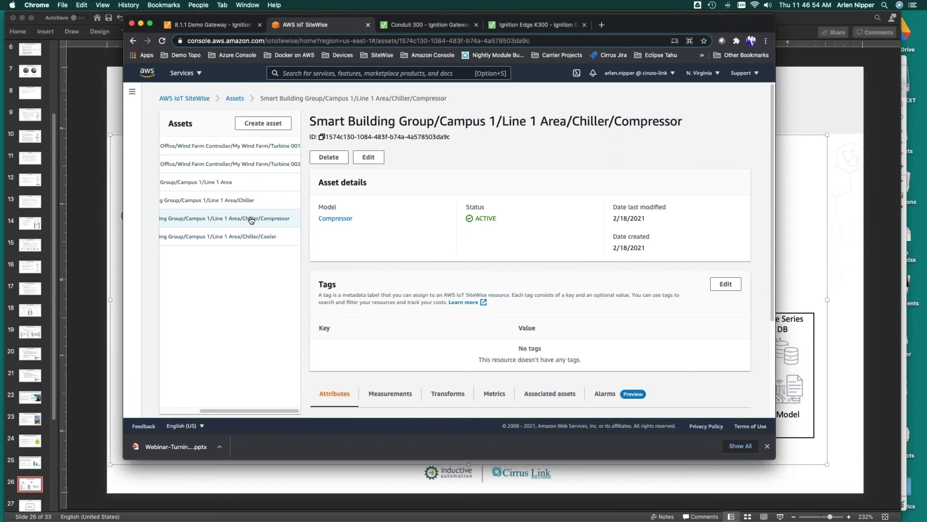